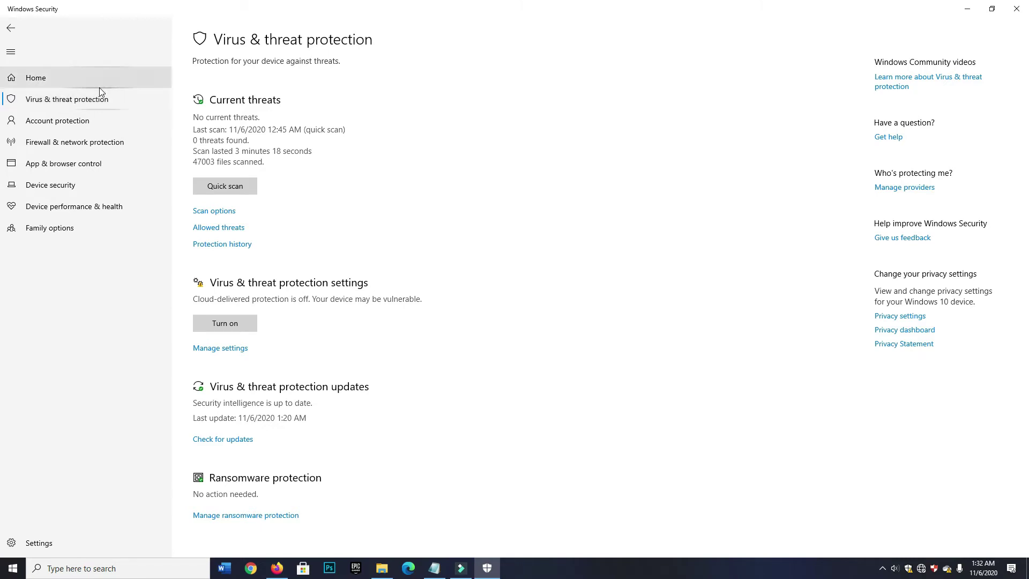
Step: Turn off real-time protection in the virus and threat protection settings and minimize the security window
left_click(219, 349)
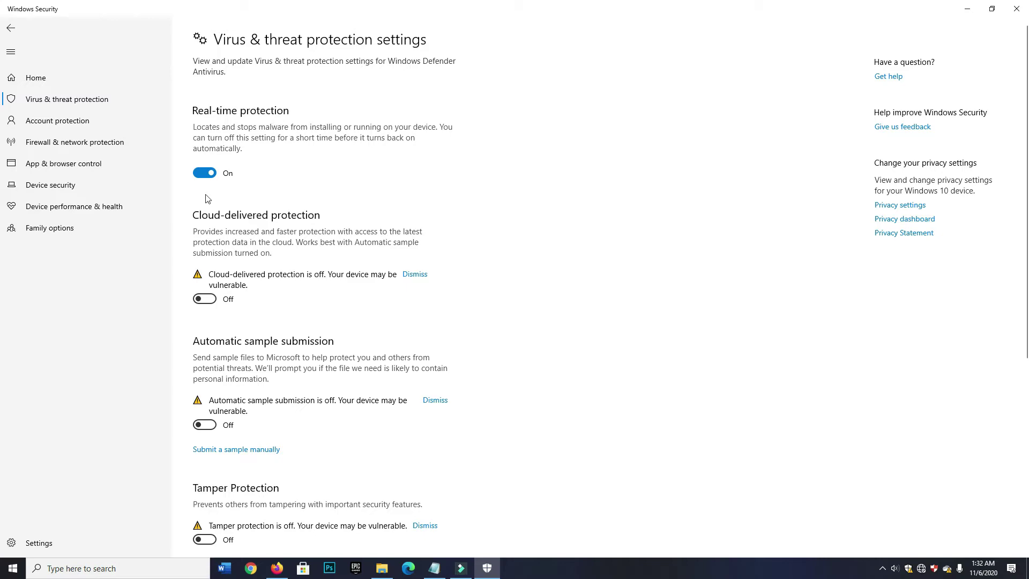
left_click(204, 173)
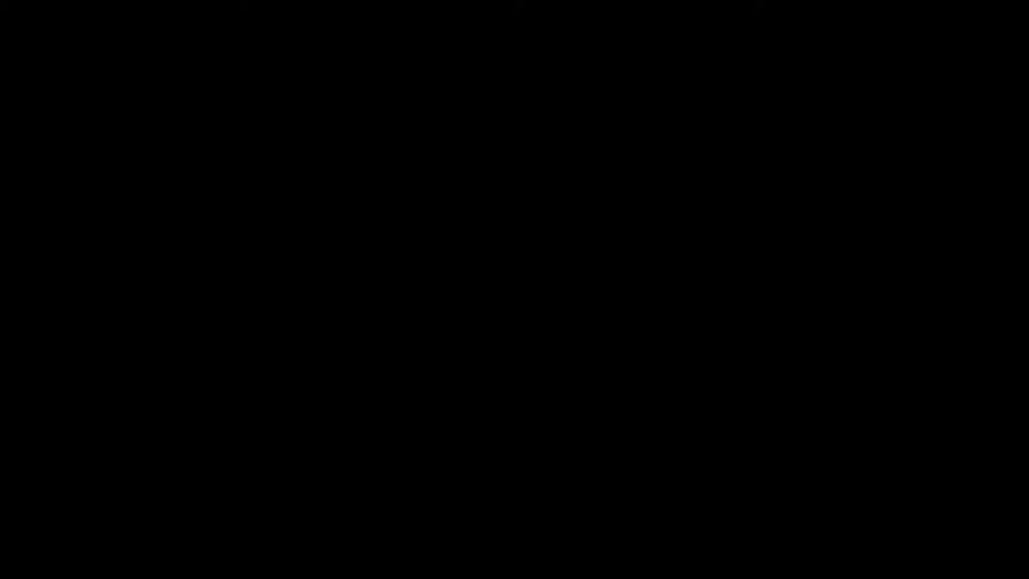
left_click(468, 354)
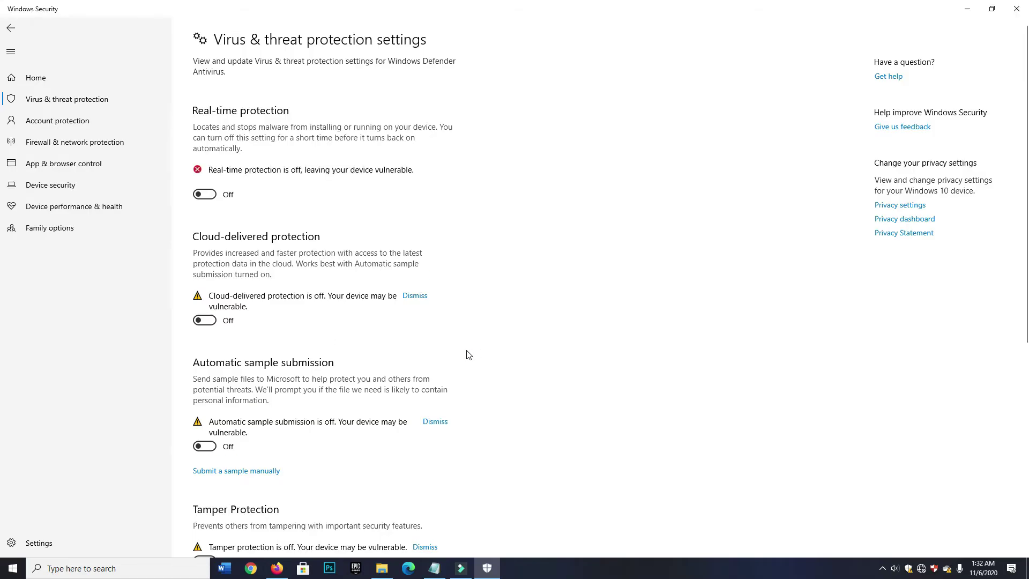
left_click(967, 9)
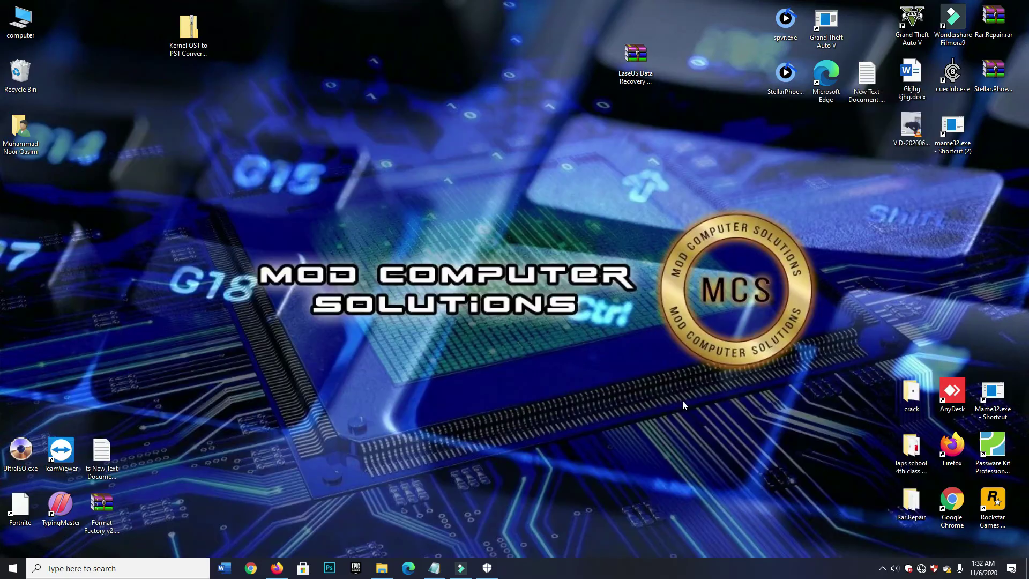
left_click(926, 573)
left_click(640, 298)
Step: Extract the EaseUS Data Recovery Wizard Technician 13.0 archive into its own desktop folder and move that folder beside the archive
left_click(631, 83)
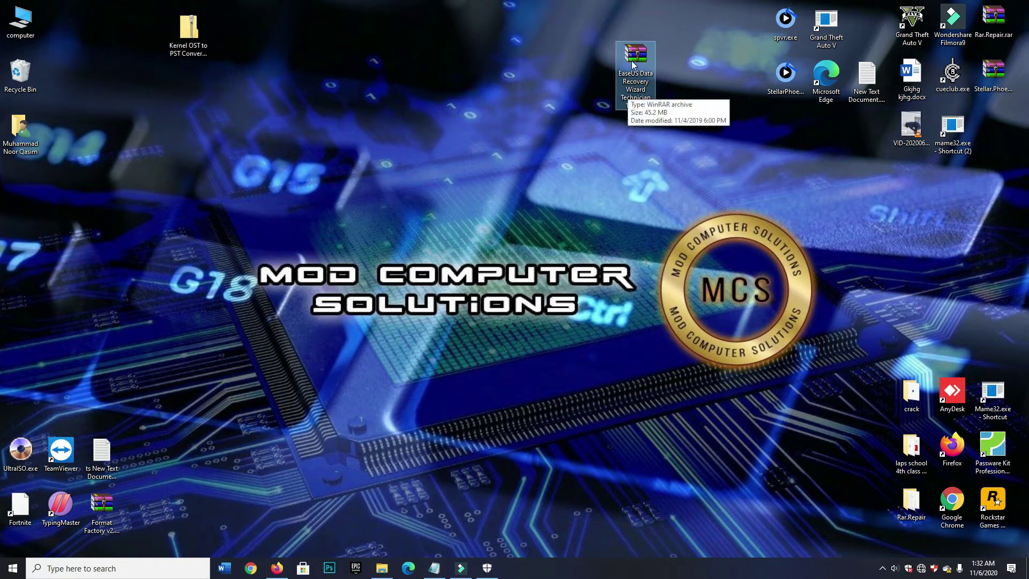
right_click(632, 61)
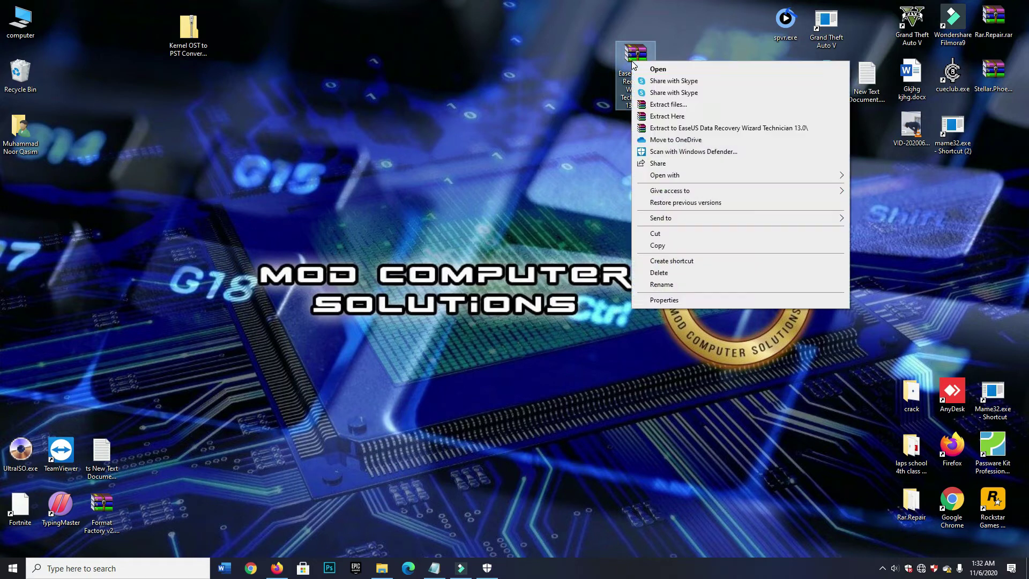
left_click(722, 129)
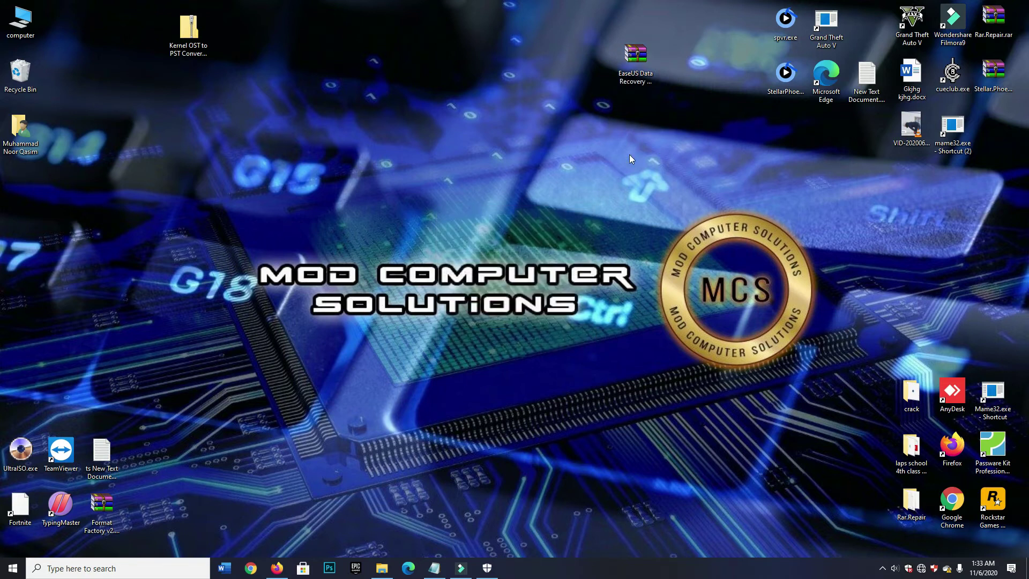
left_click_drag(31, 183, 542, 75)
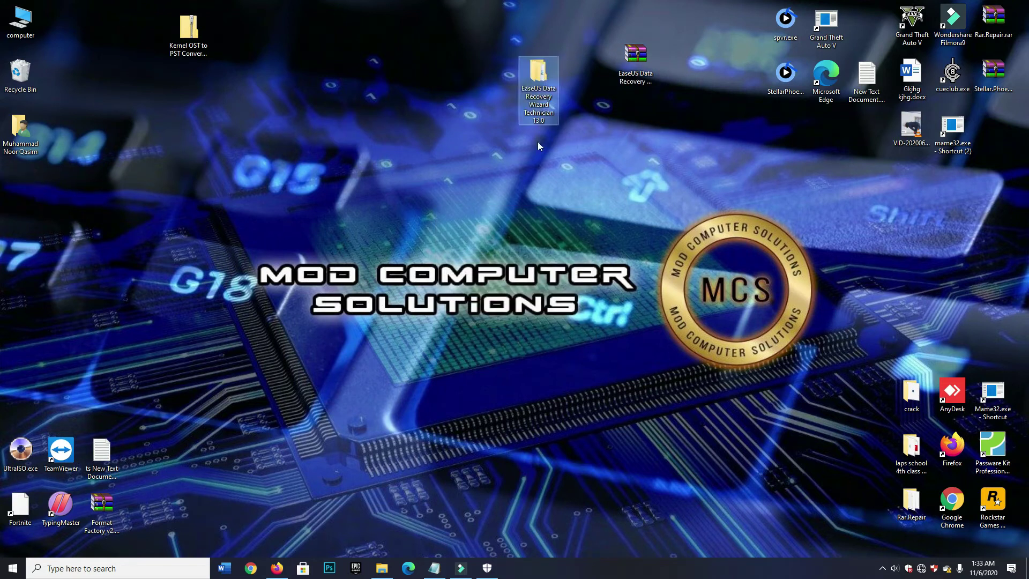
Step: Start DRW_Trial_RSS_easeus.exe from the nested folder inside the extracted one, with English as the setup language
double_click(539, 78)
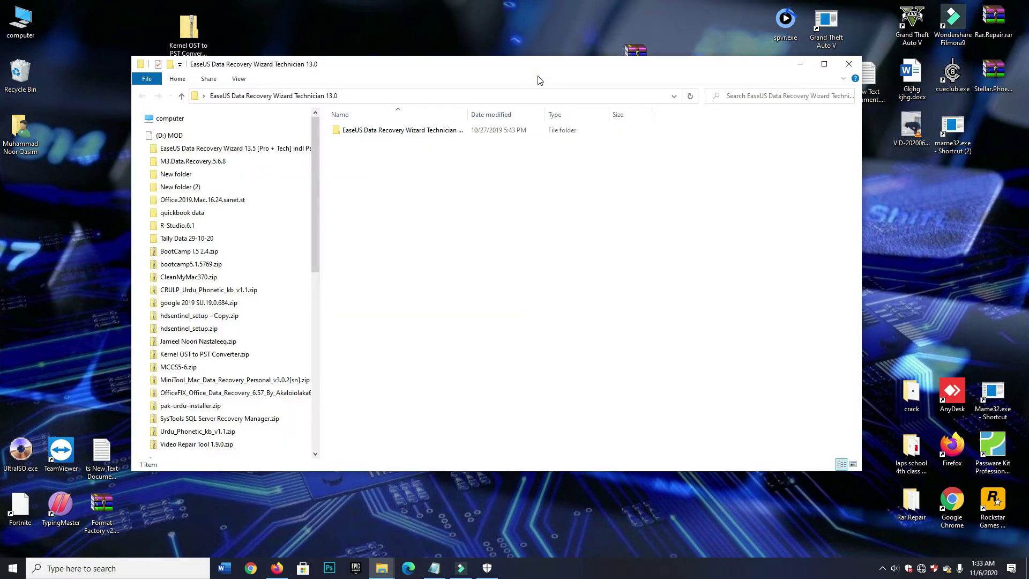
double_click(397, 131)
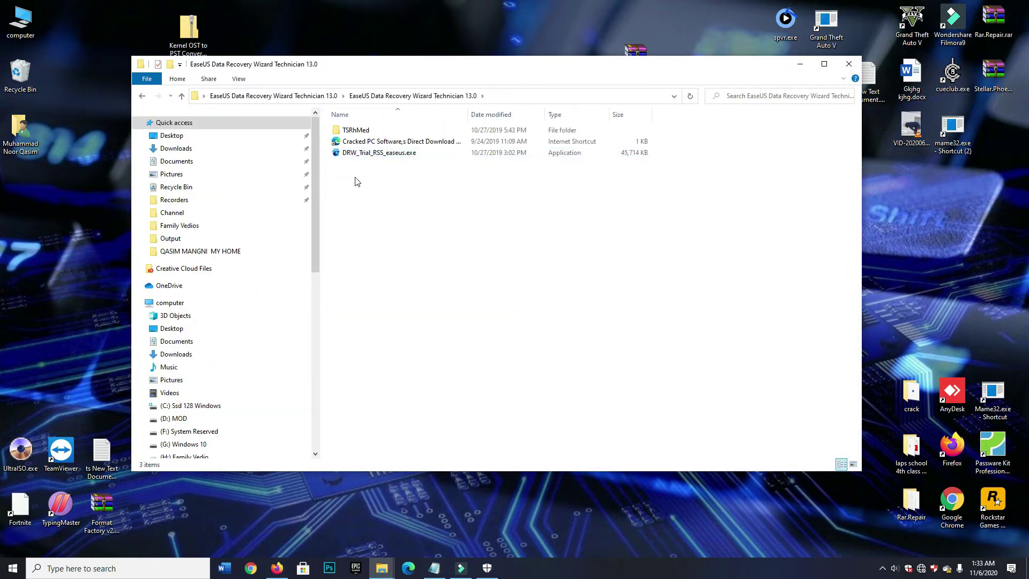
double_click(363, 155)
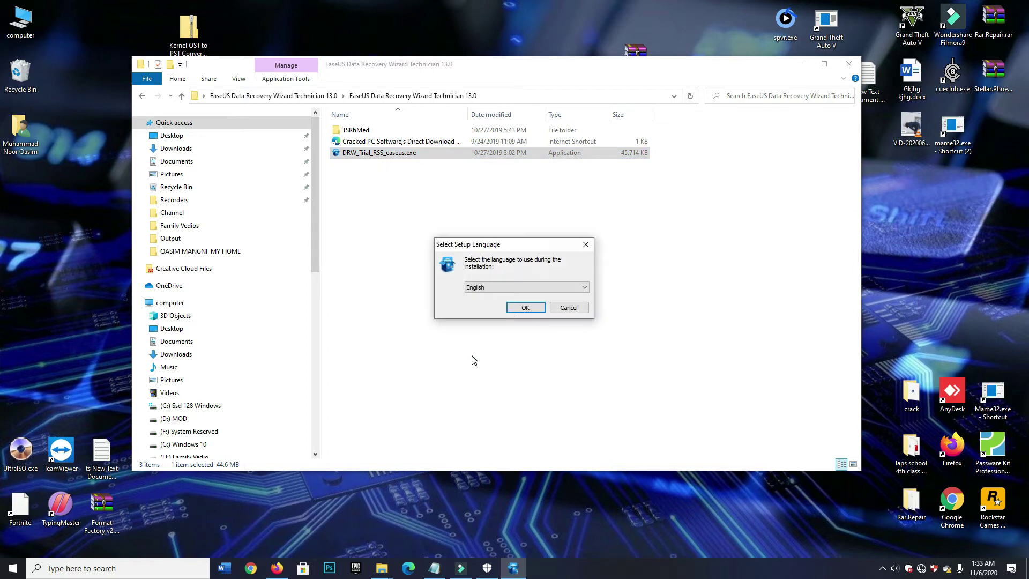
left_click(525, 309)
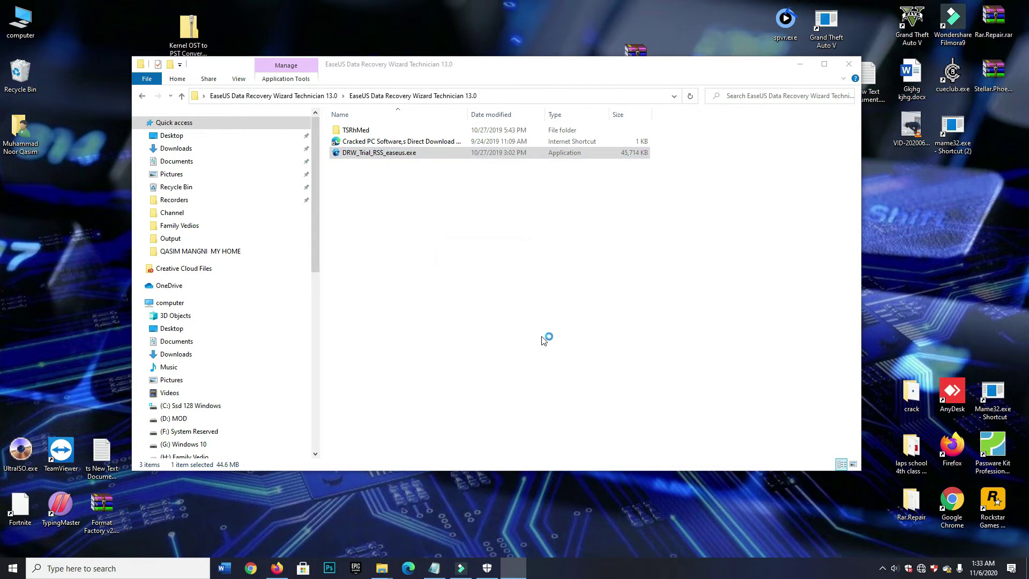
Step: Accept the license, install to the default folder with desktop and Quick Launch icons, and finish setup without launching the program
left_click(584, 371)
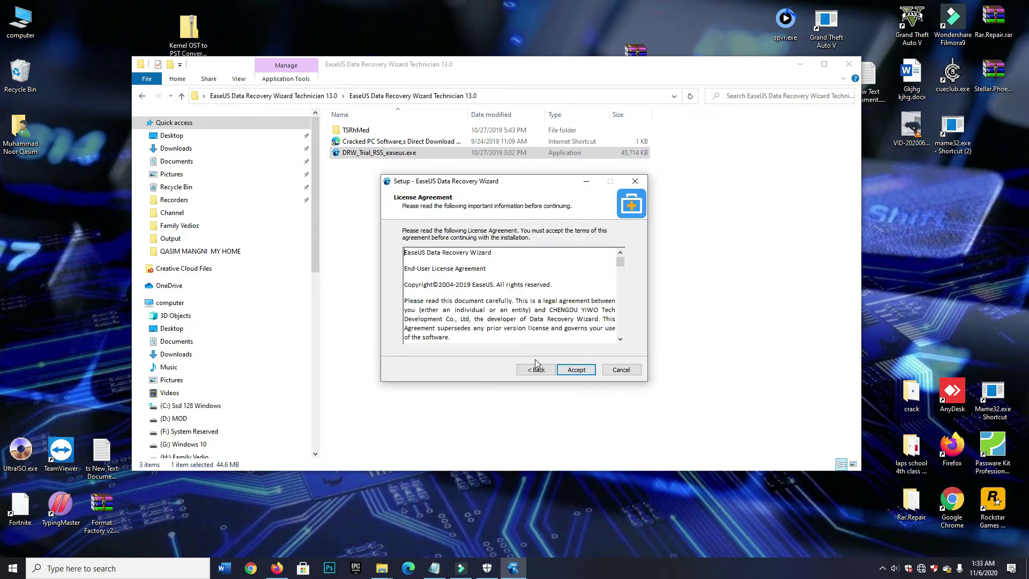
left_click(586, 374)
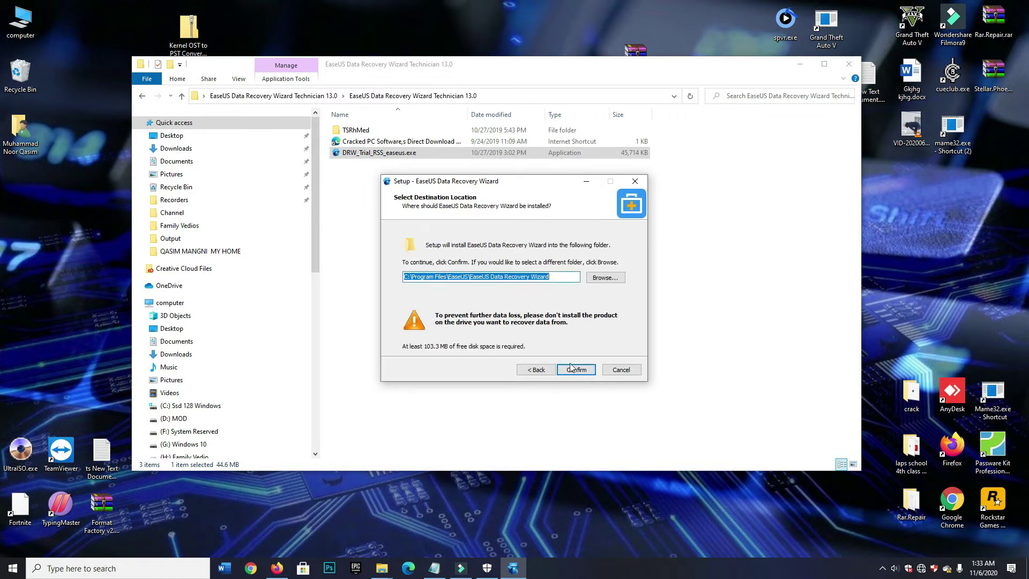
left_click(580, 371)
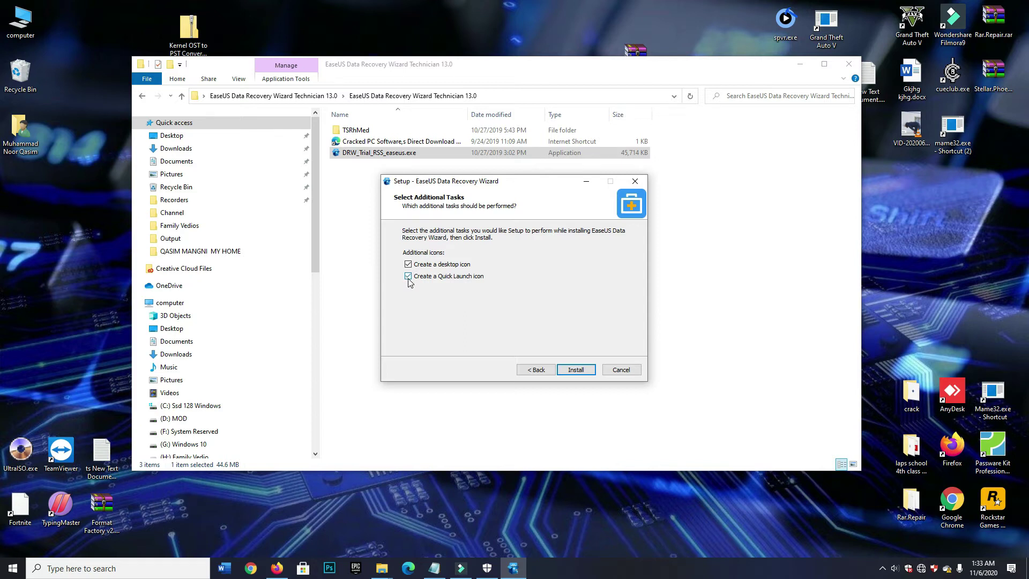
left_click(575, 370)
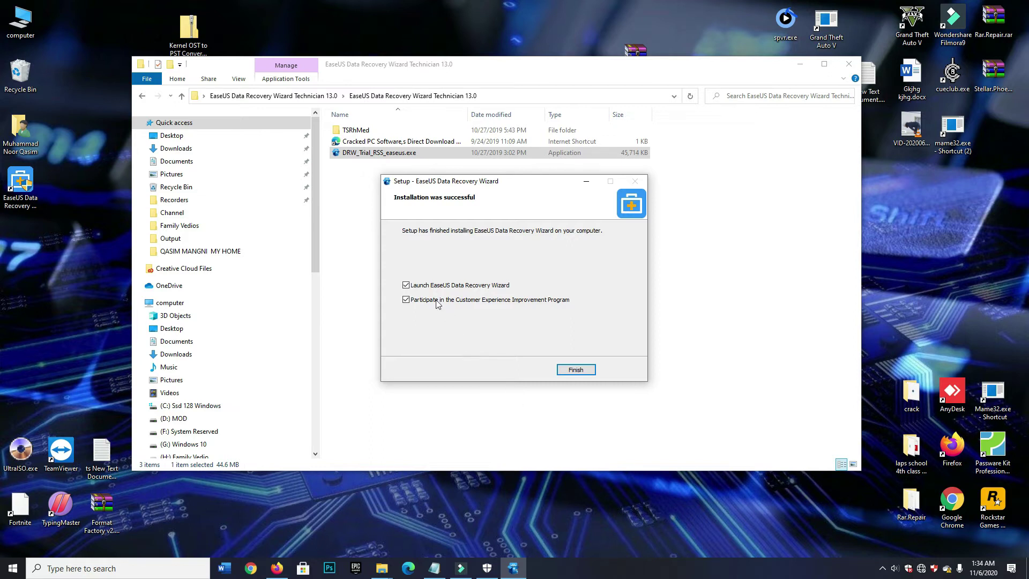
left_click(406, 285)
left_click(573, 370)
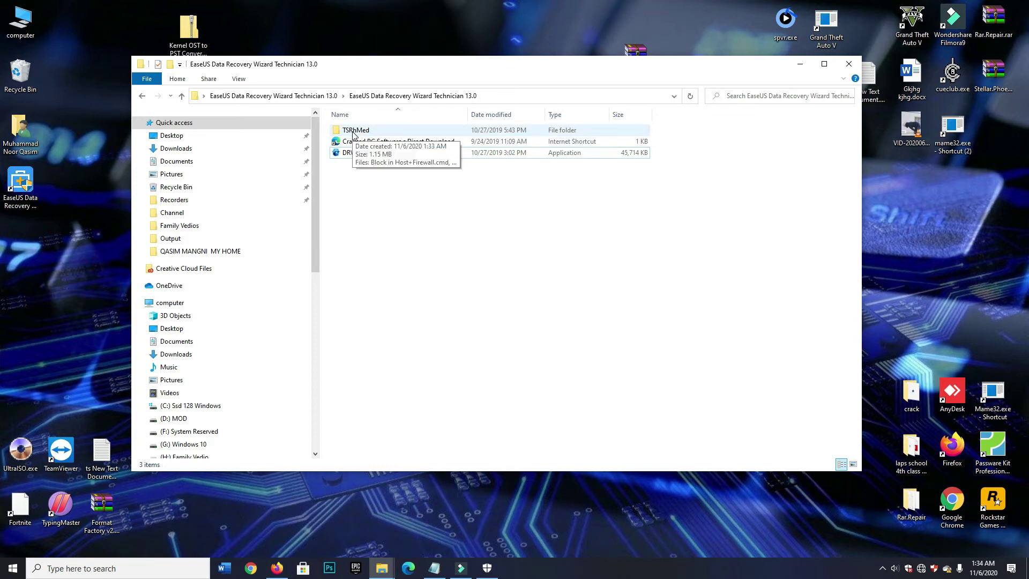
Step: Copy the file Block in Host+Firewall.cmd from the TSRhMed folder
double_click(353, 131)
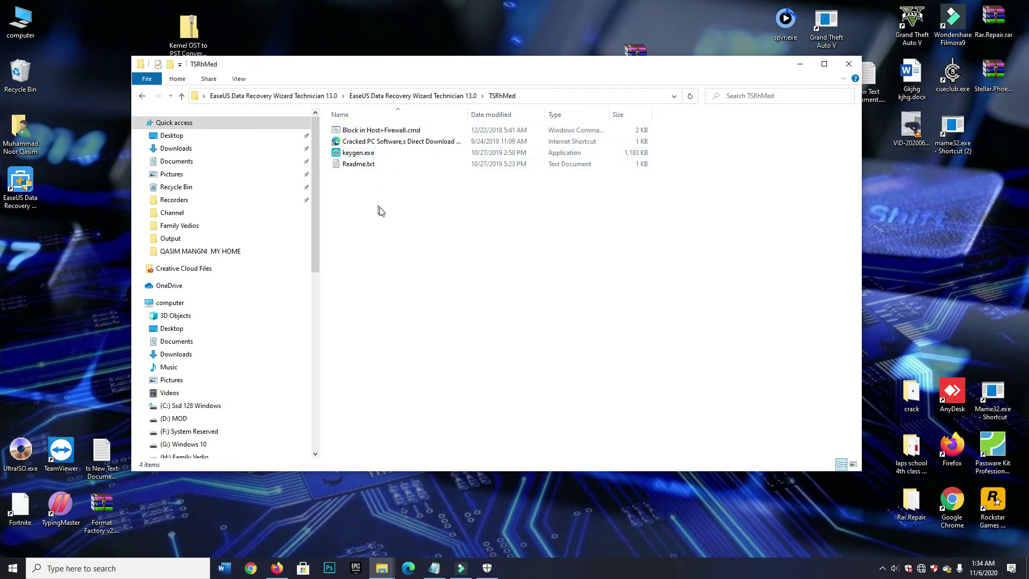
left_click(375, 133)
right_click(375, 132)
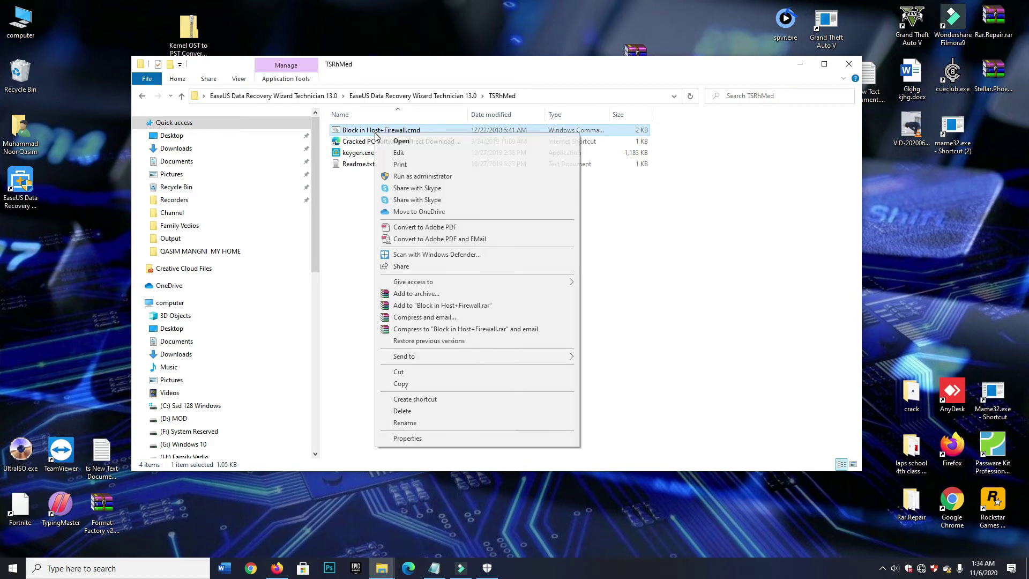
left_click(402, 384)
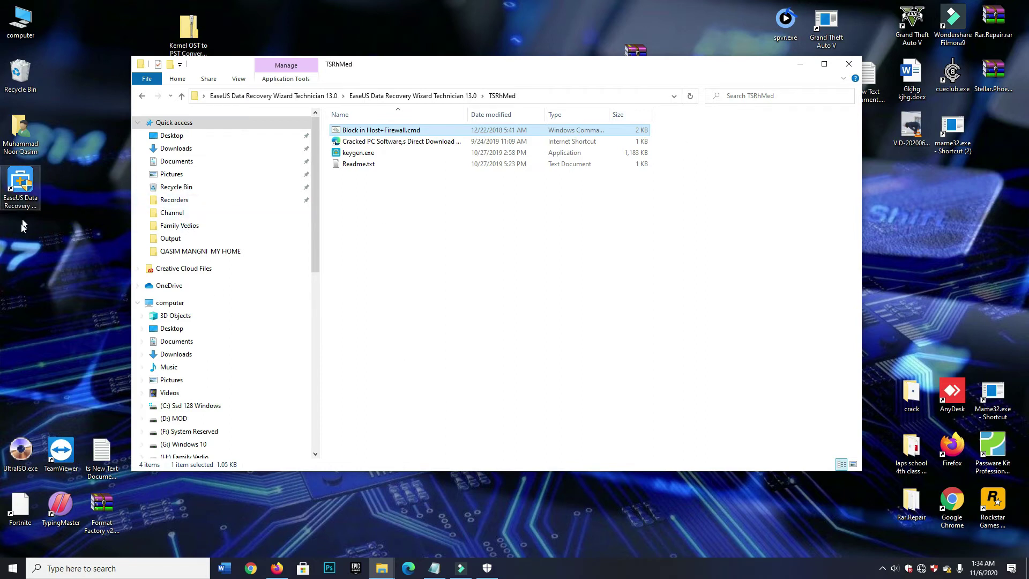
Step: Open the installation folder of EaseUS Data Recovery Wizard through the properties of its desktop shortcut
double_click(18, 187)
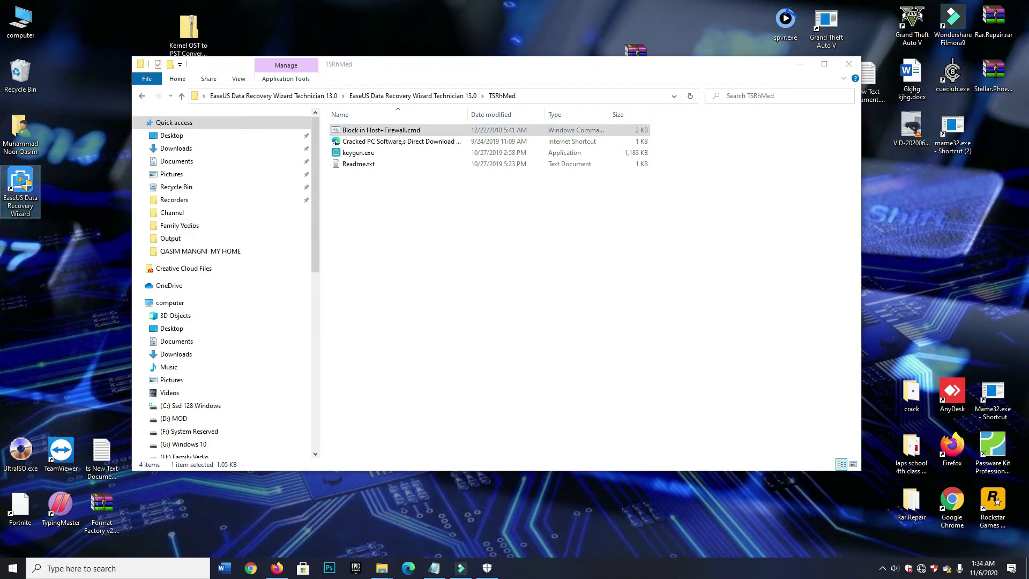
right_click(22, 182)
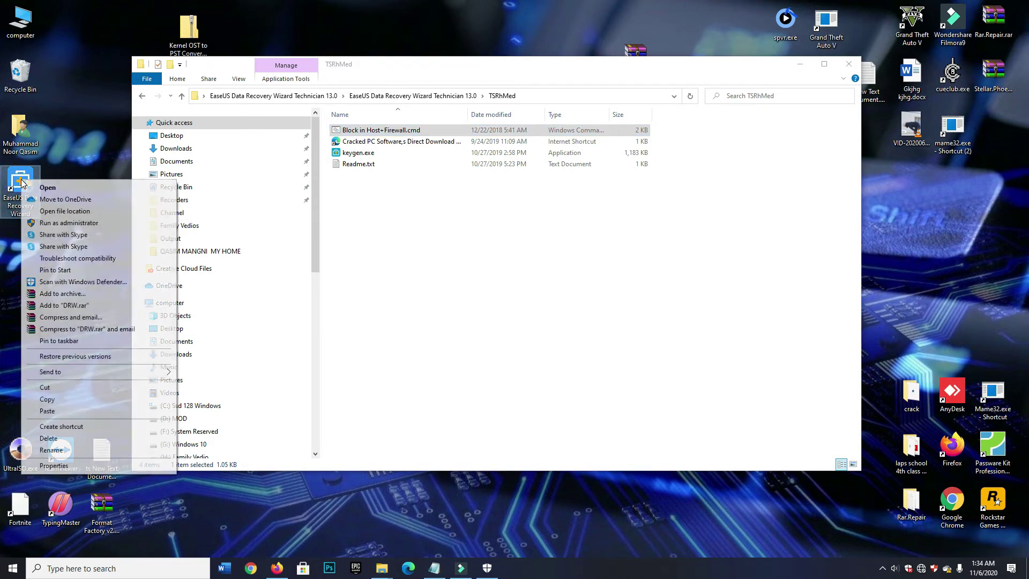
left_click(63, 466)
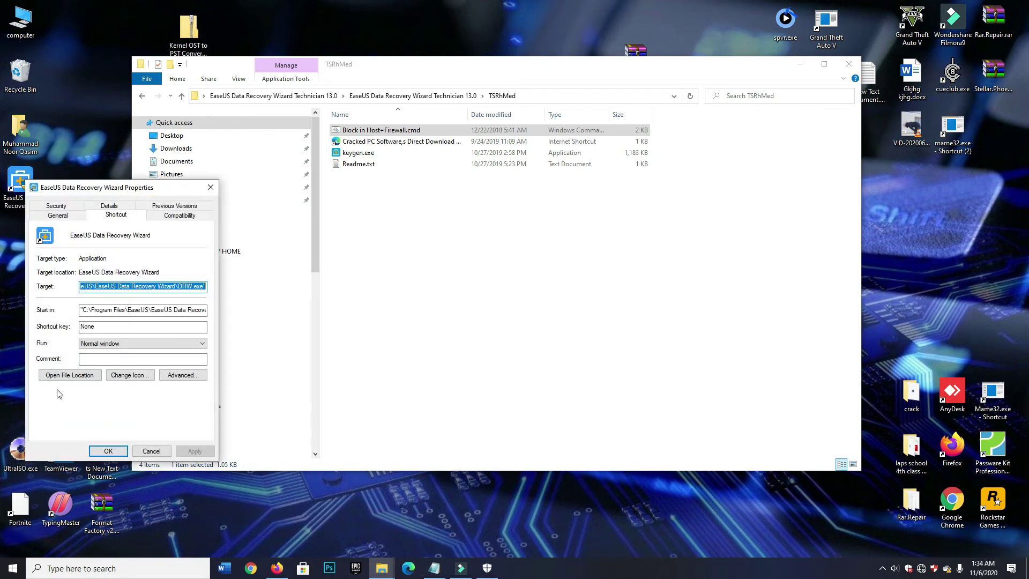
left_click(60, 376)
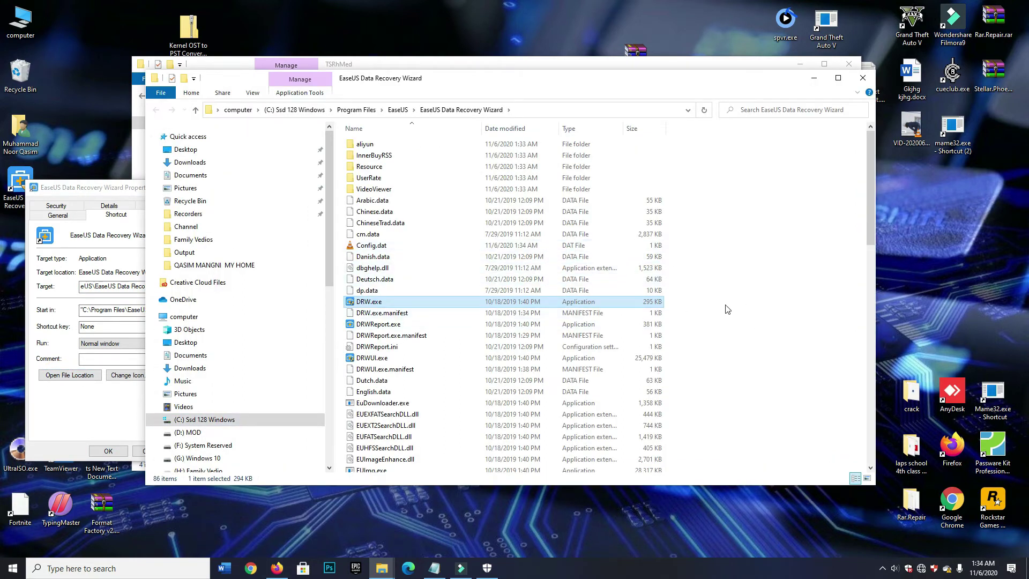
Step: Paste the copied command file into the EaseUS Data Recovery Wizard installation folder, granting administrator permission
right_click(766, 213)
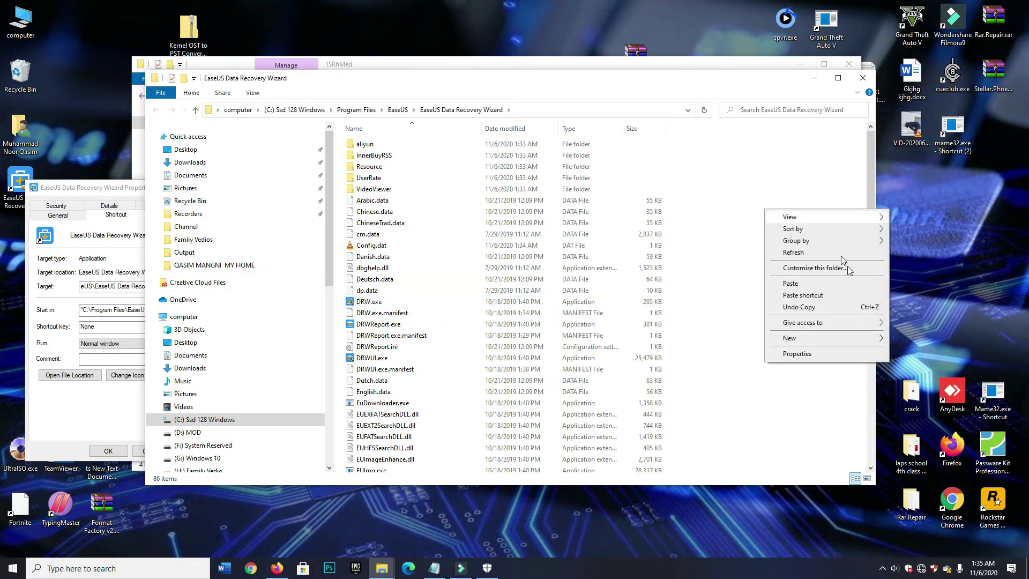
left_click(803, 288)
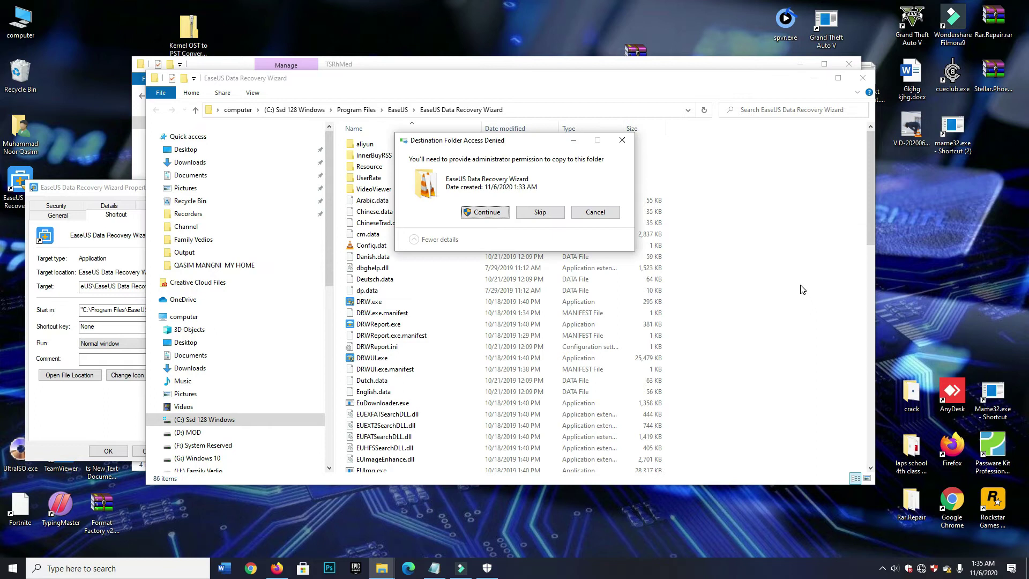
left_click(489, 213)
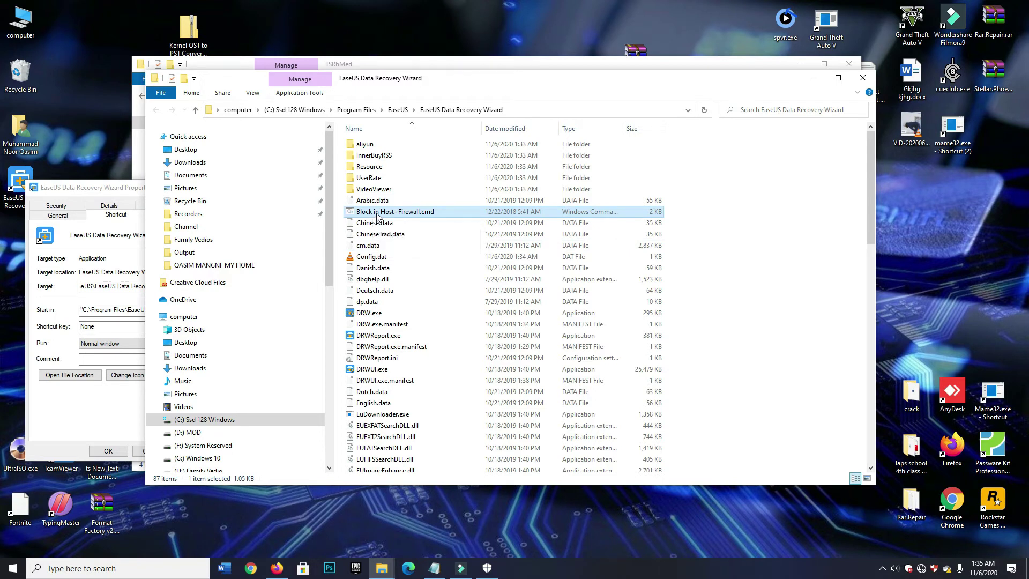
Step: Run the pasted Block in Host+Firewall.cmd as administrator, and close the installation folder and the shortcut's properties
right_click(377, 216)
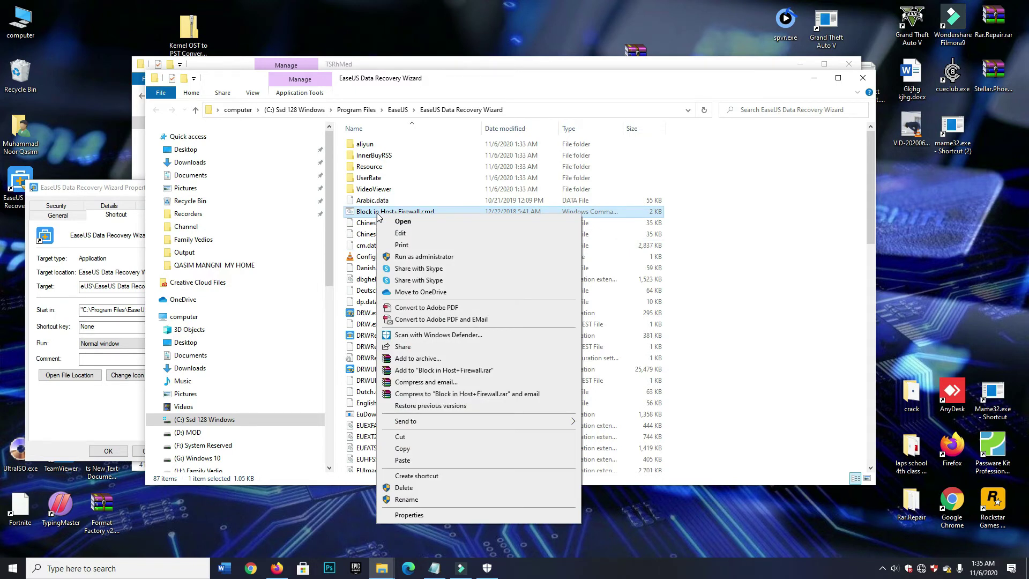
left_click(419, 258)
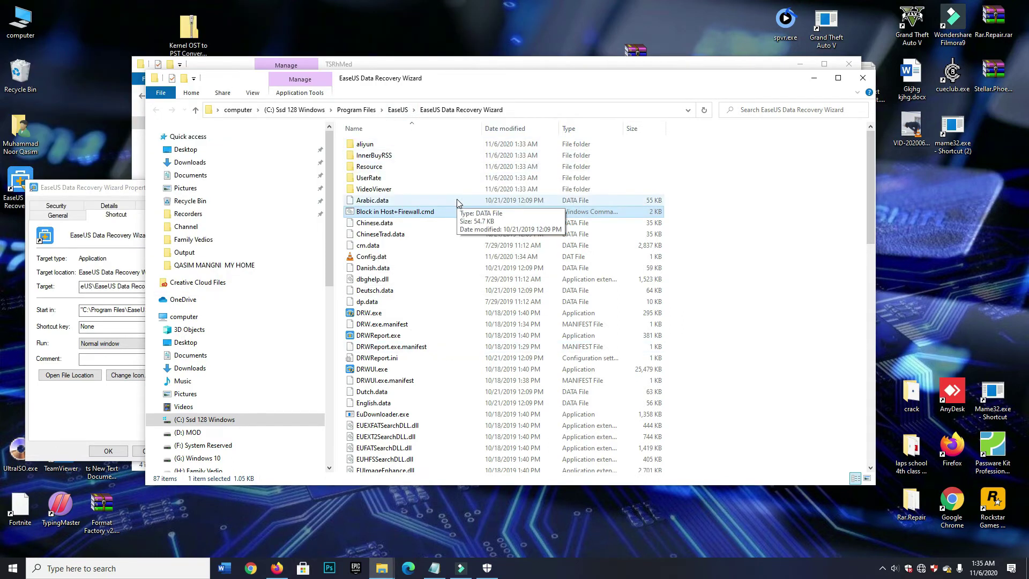
left_click(863, 79)
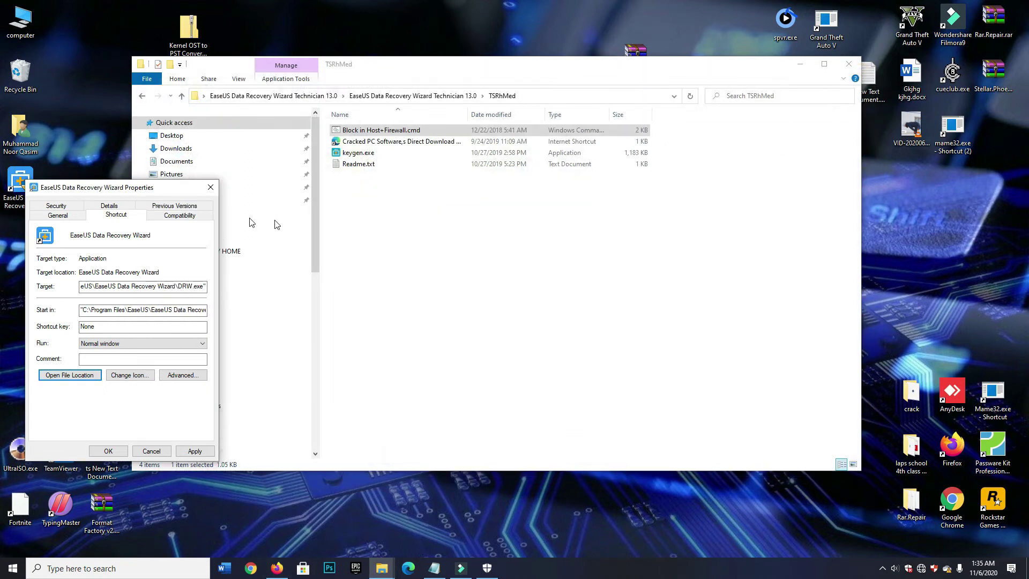
left_click(209, 189)
left_click(478, 235)
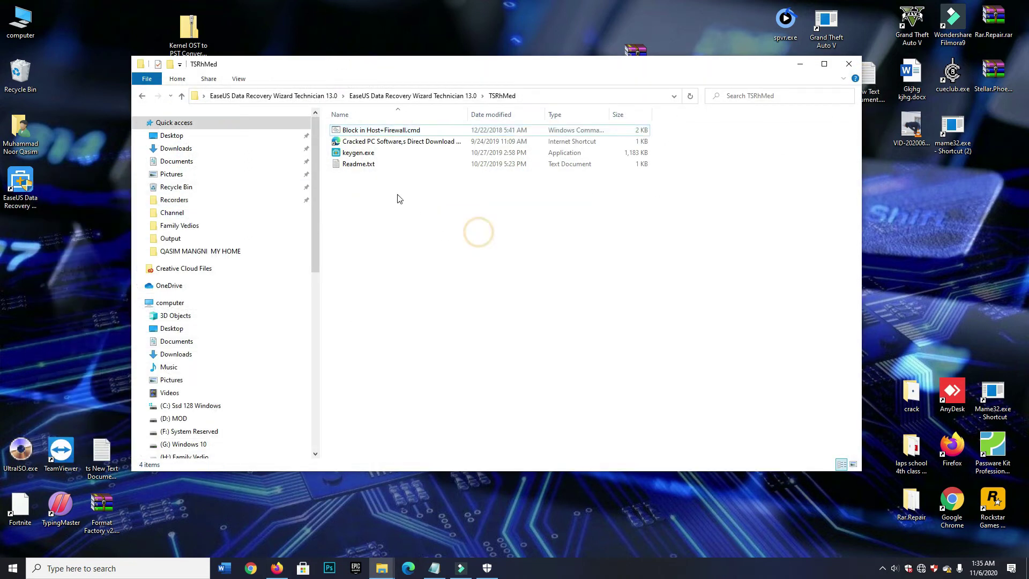
Step: Run keygen.exe from the TSRhMed folder as administrator and move its small activation window higher on the desktop
left_click(360, 156)
right_click(360, 155)
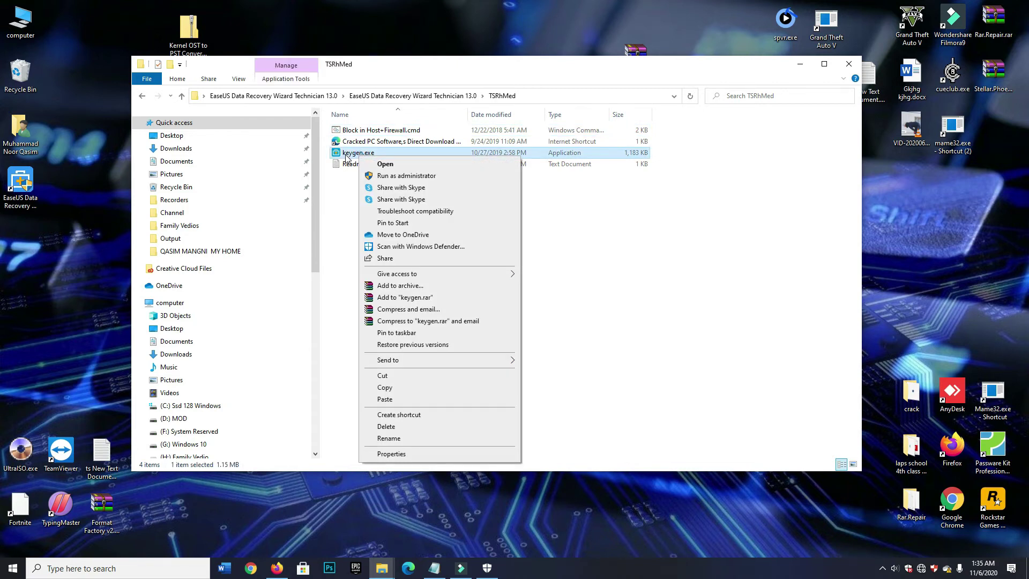
left_click(404, 177)
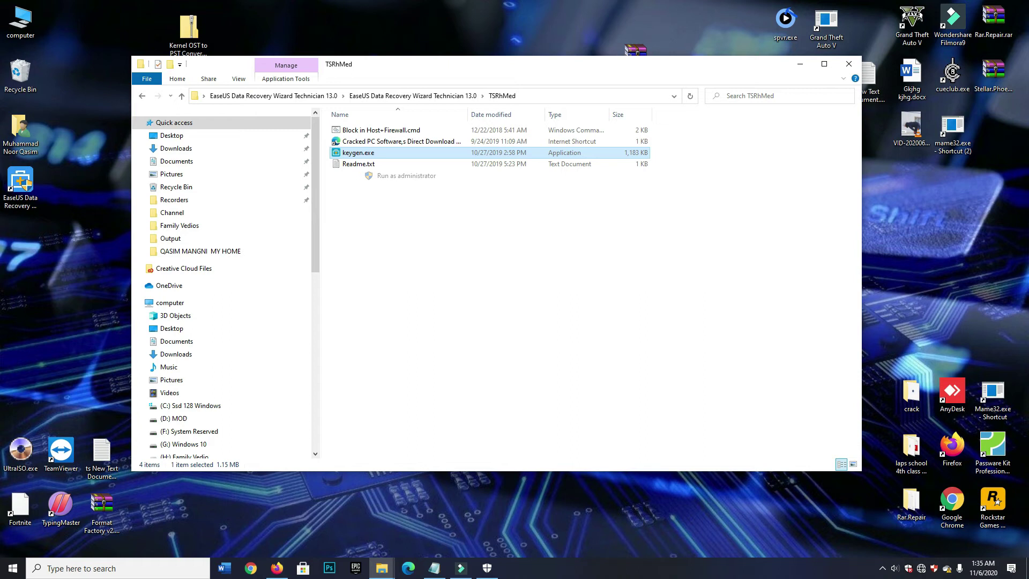
left_click(479, 290)
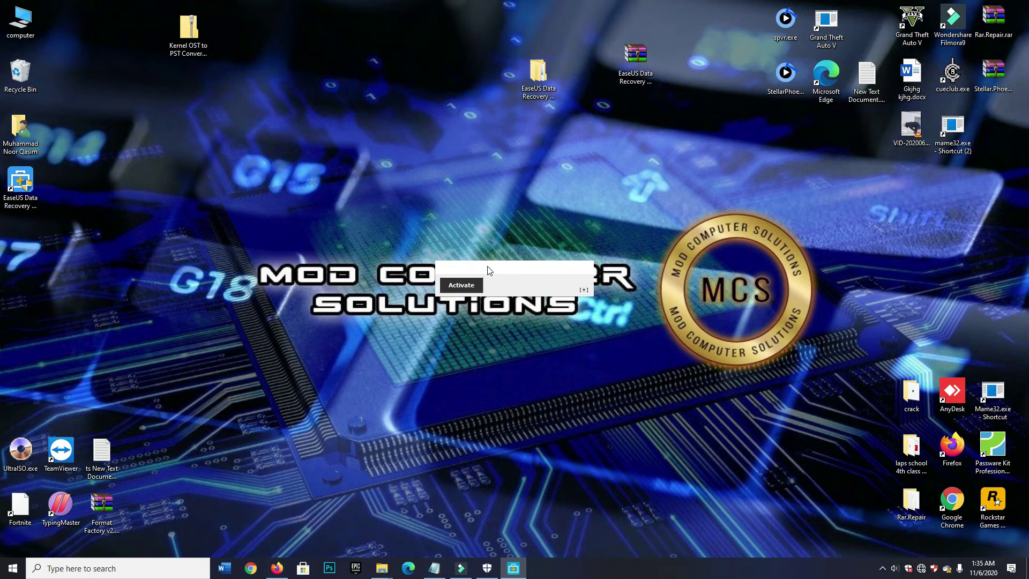
left_click_drag(487, 270, 488, 158)
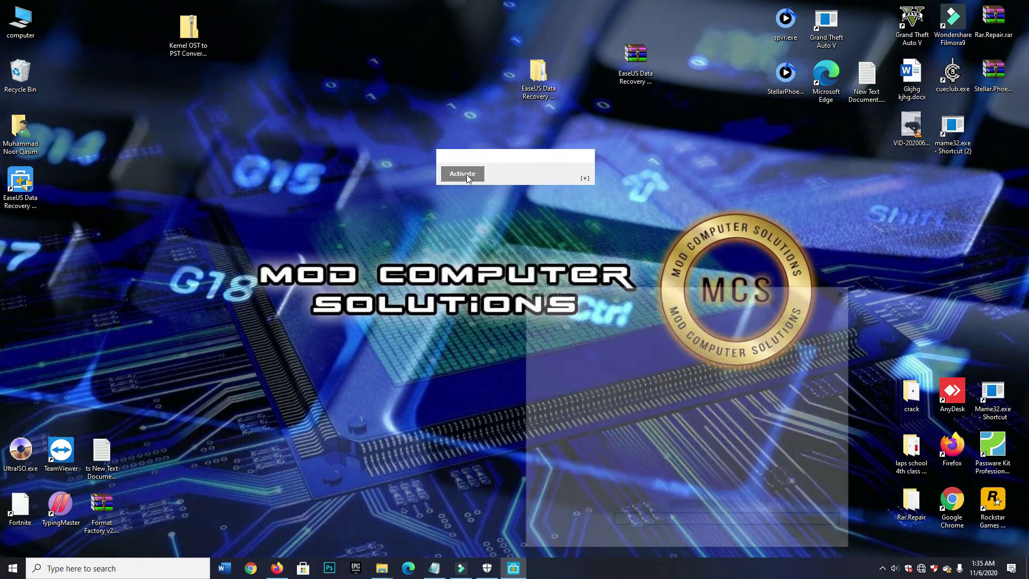
Step: Activate the installation by choosing the EaseUS Data Recovery Wizard folder under Program Files\EaseUS on drive C:
left_click_drag(674, 295, 563, 202)
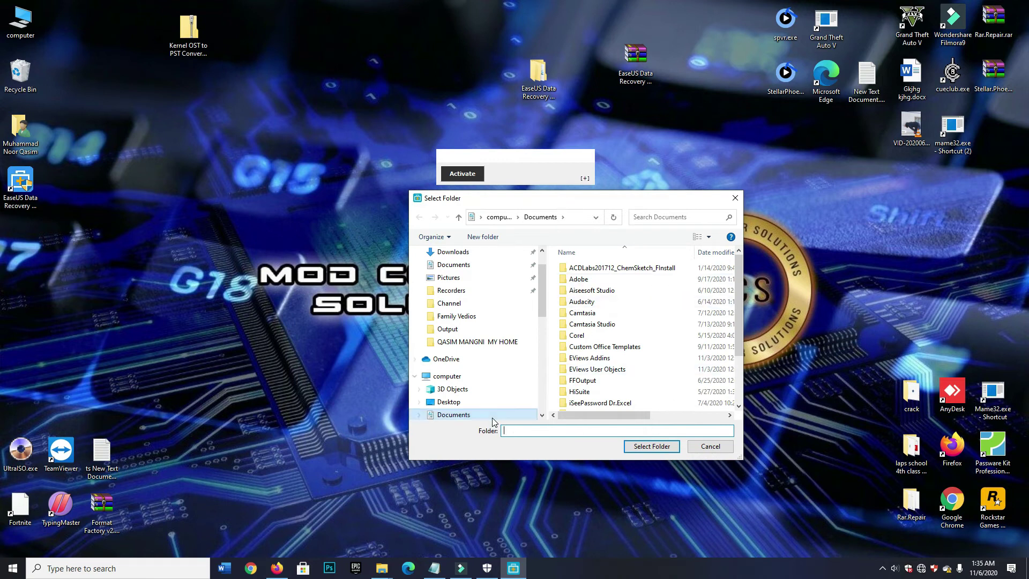
left_click_drag(541, 288, 540, 338)
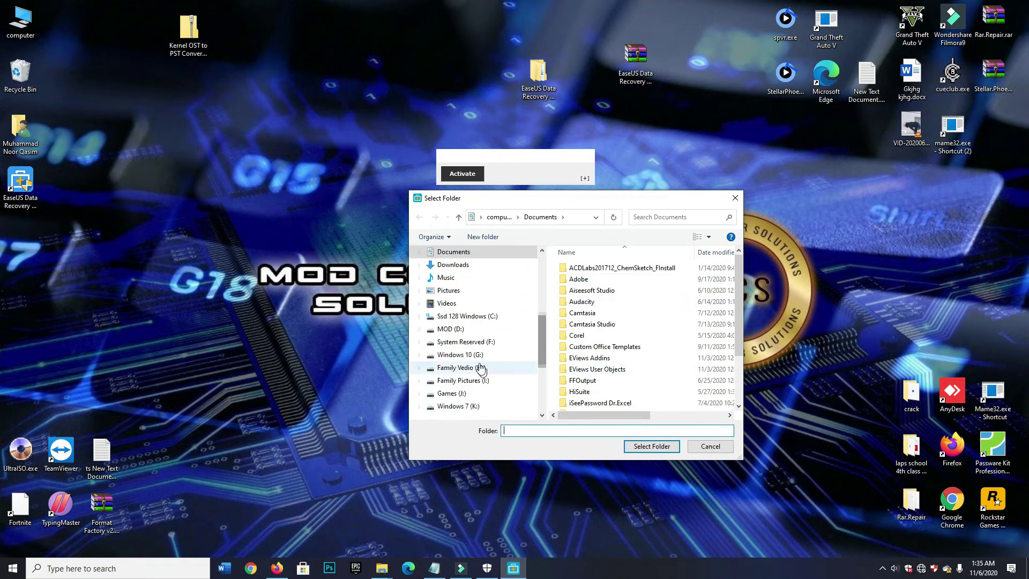
left_click(467, 317)
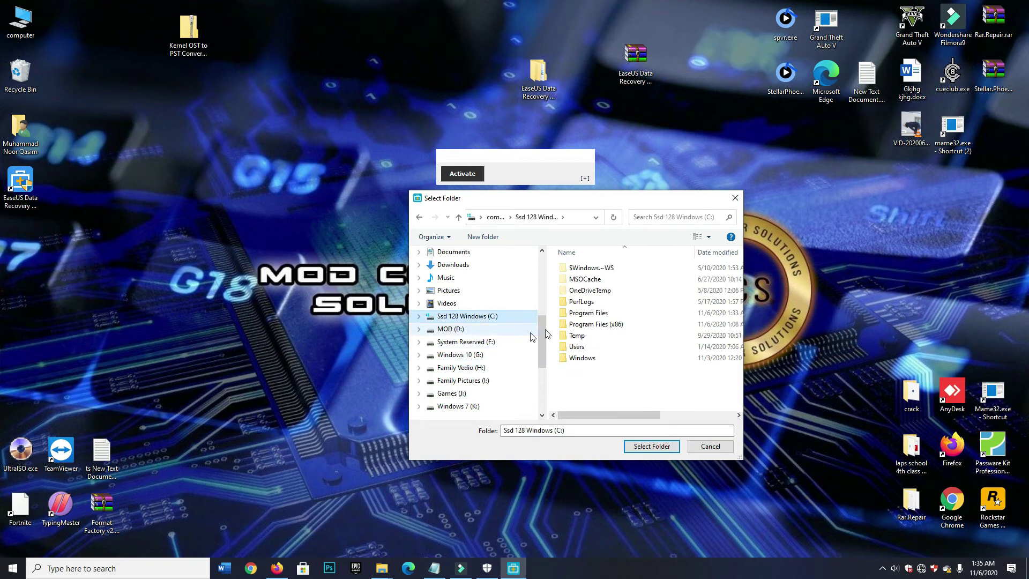
double_click(581, 316)
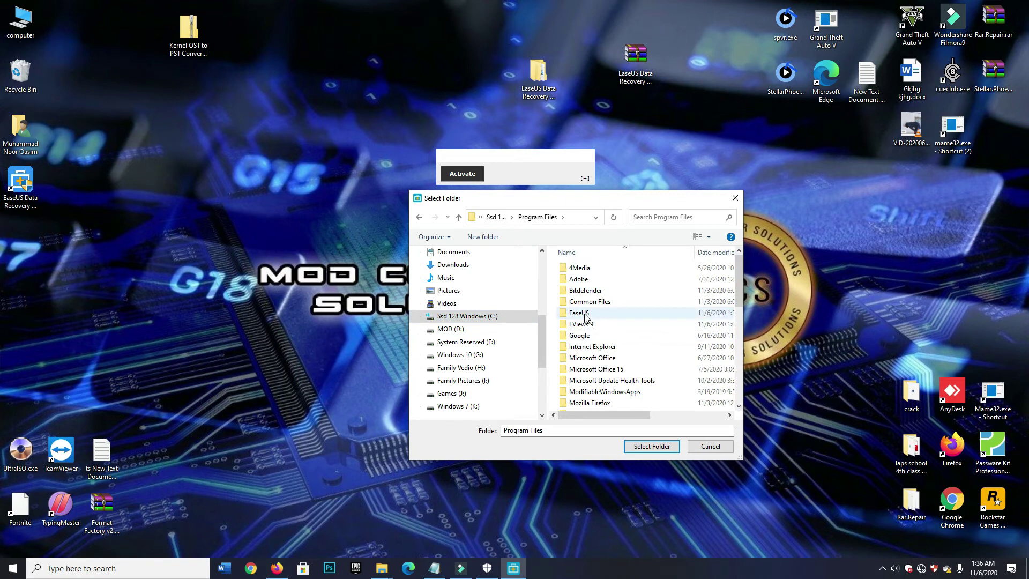
double_click(585, 315)
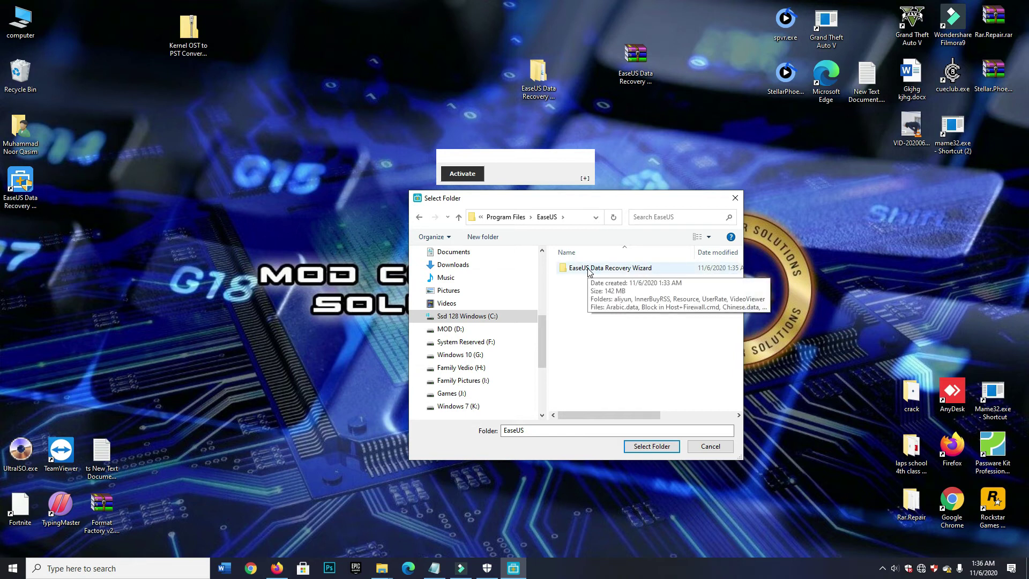
left_click(595, 273)
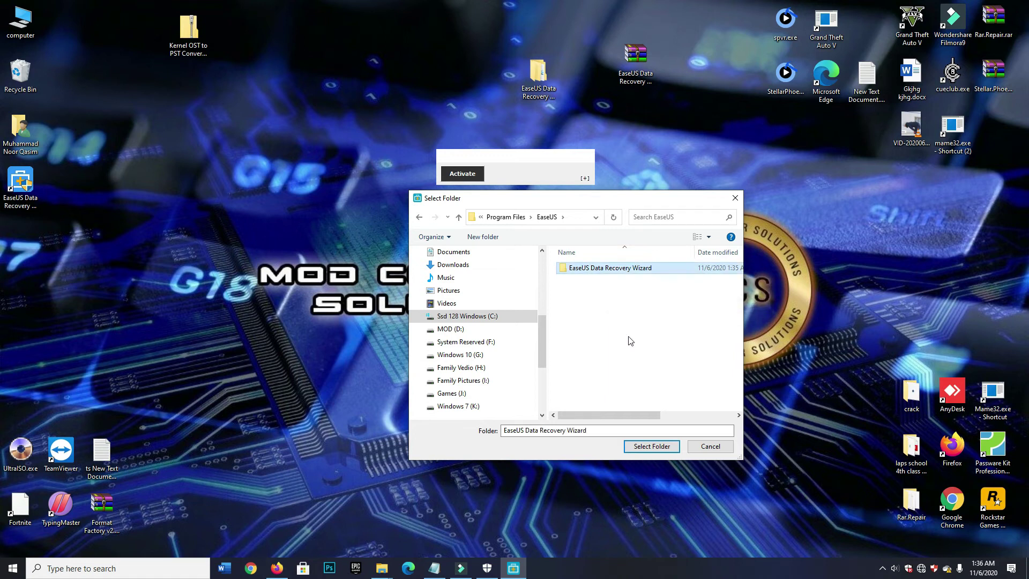
left_click(657, 448)
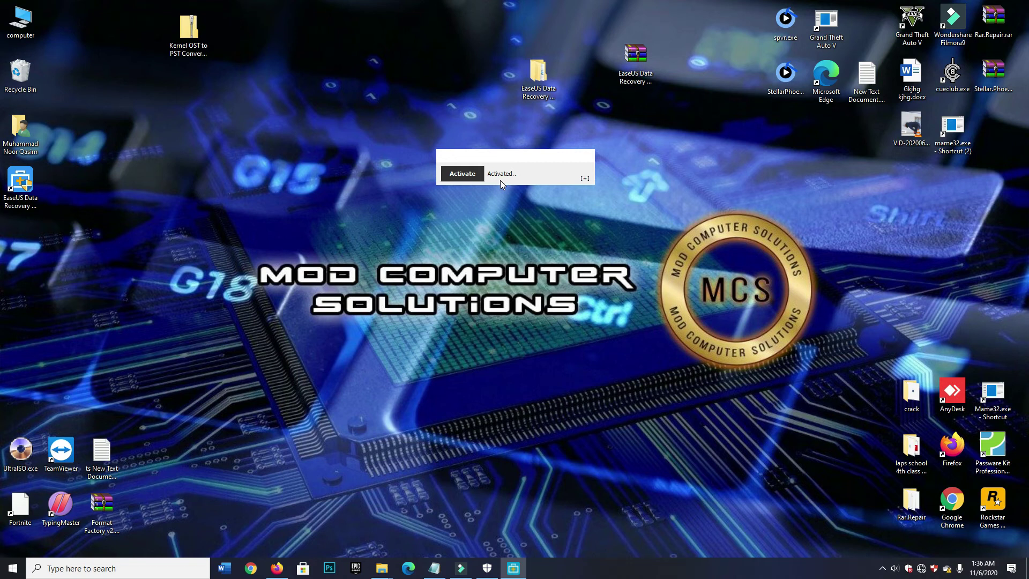
Step: Move the activation window down to the desktop's lower edge, then launch EaseUS Data Recovery Wizard and shift its window slightly up
left_click_drag(487, 164, 740, 572)
left_click(740, 572)
left_click(25, 187)
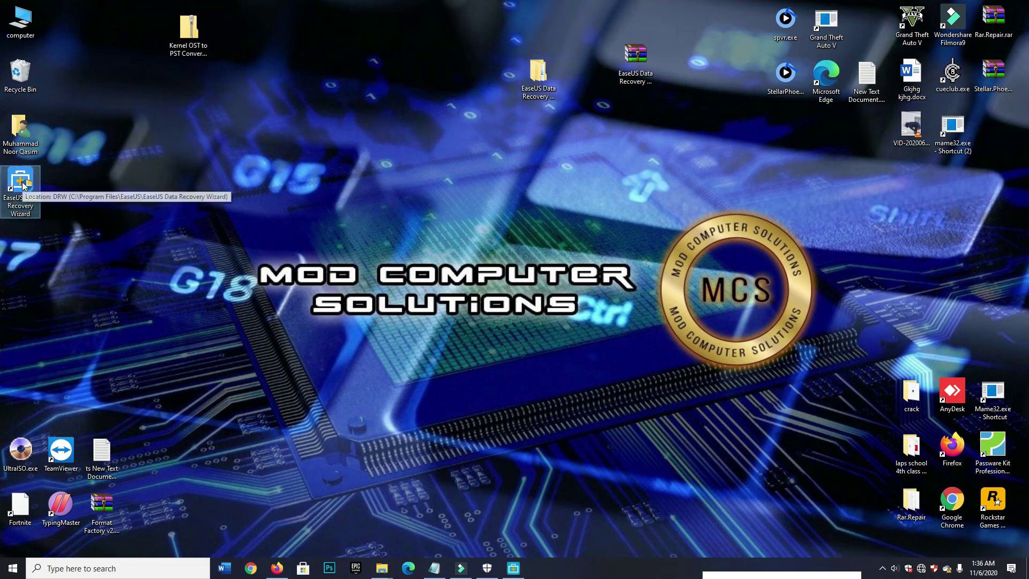
double_click(25, 188)
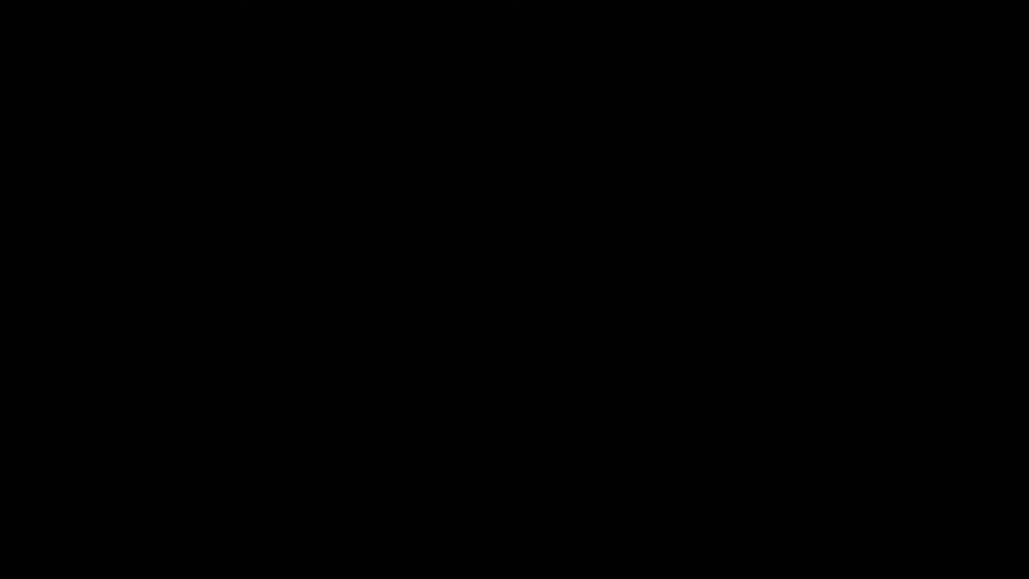
left_click(435, 354)
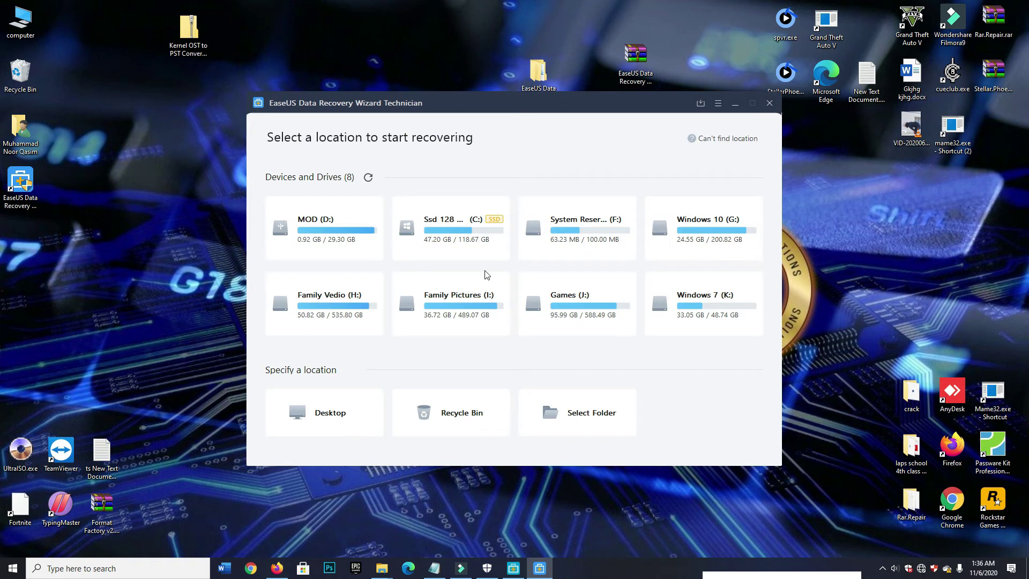
left_click_drag(555, 107, 546, 78)
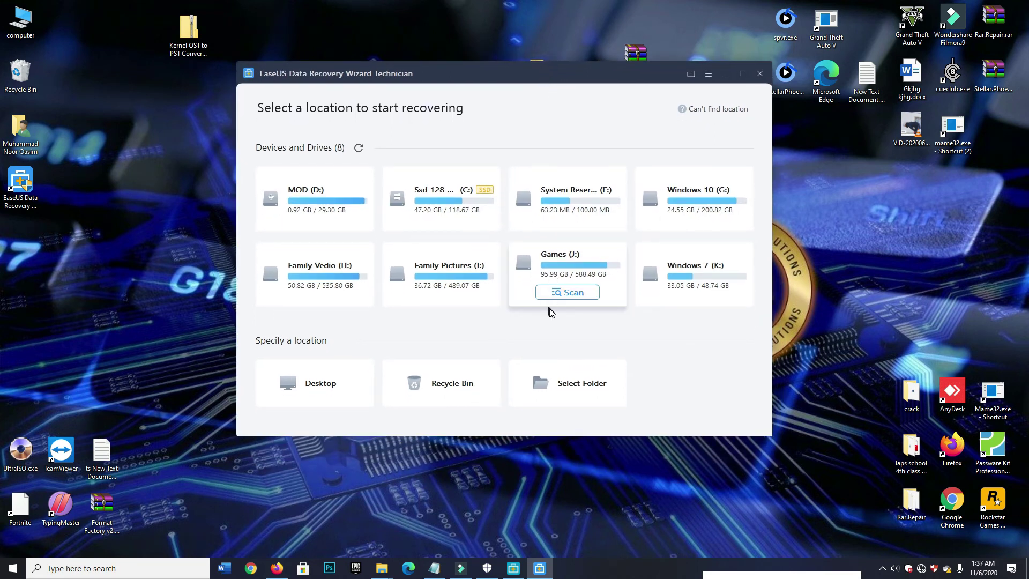
Step: Scan the Games (J:) drive for lost data, widen the folder tree, and stop the scan before it completes
mouse_move(566, 310)
left_click(571, 292)
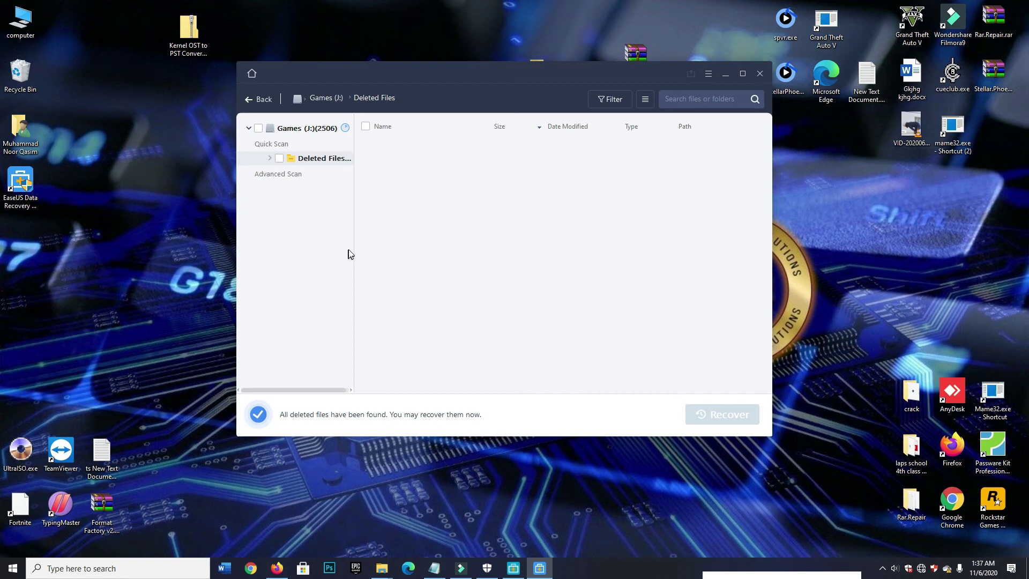
left_click_drag(354, 247, 443, 247)
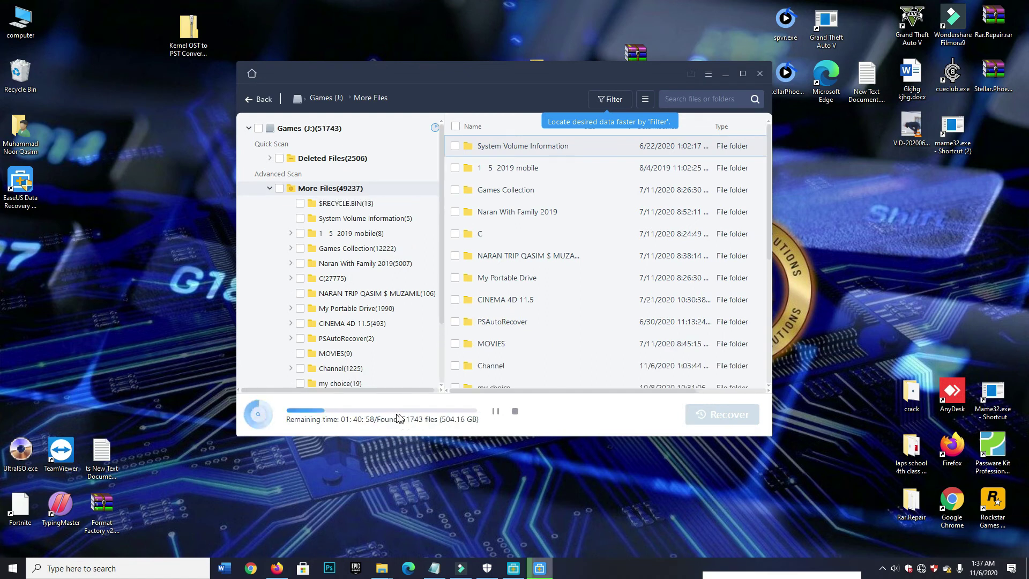
left_click(505, 409)
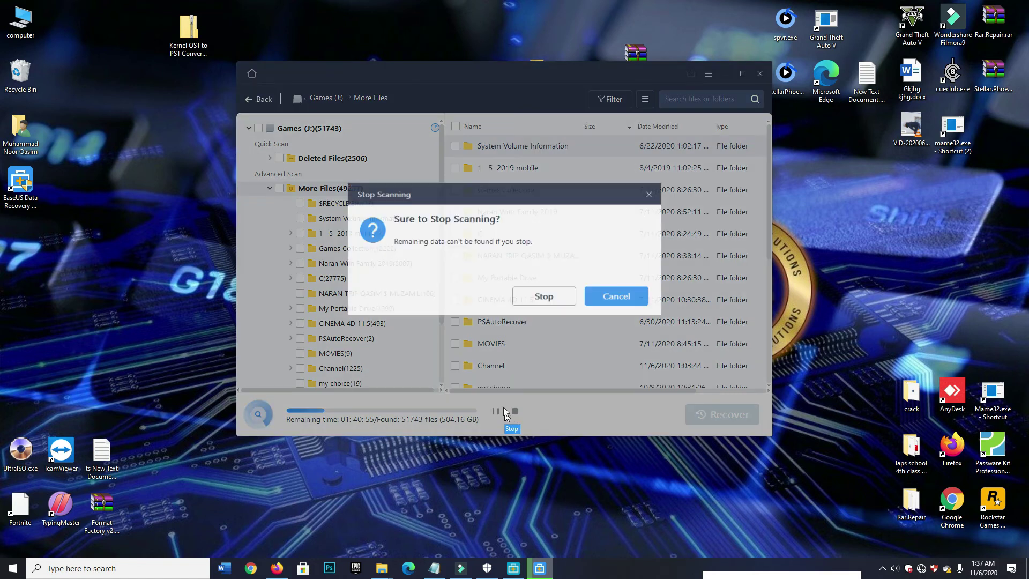
left_click(547, 295)
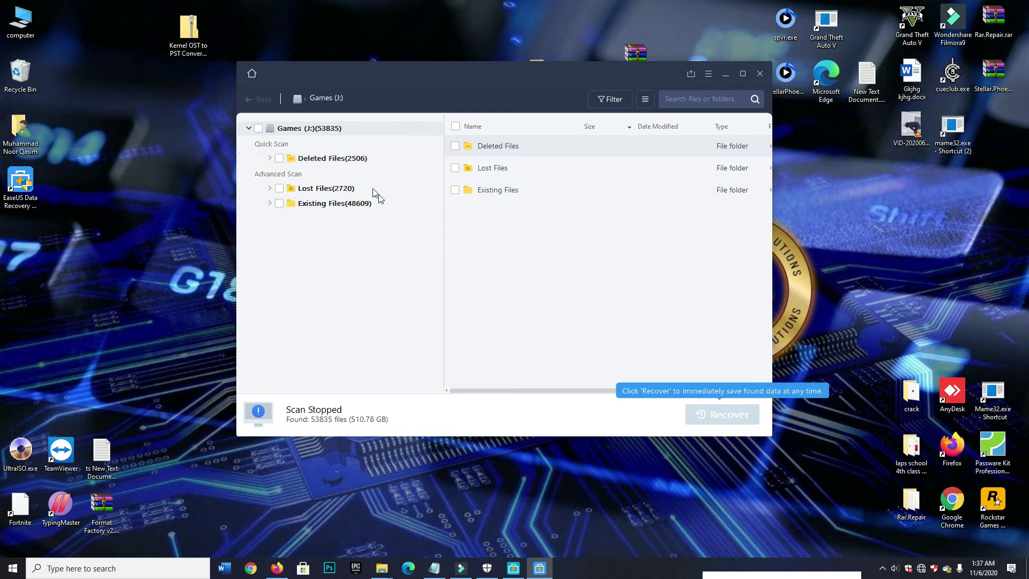
Step: Look through the Deleted Files, Lost Files and Existing Files groups found on the Games (J:) drive
left_click(336, 161)
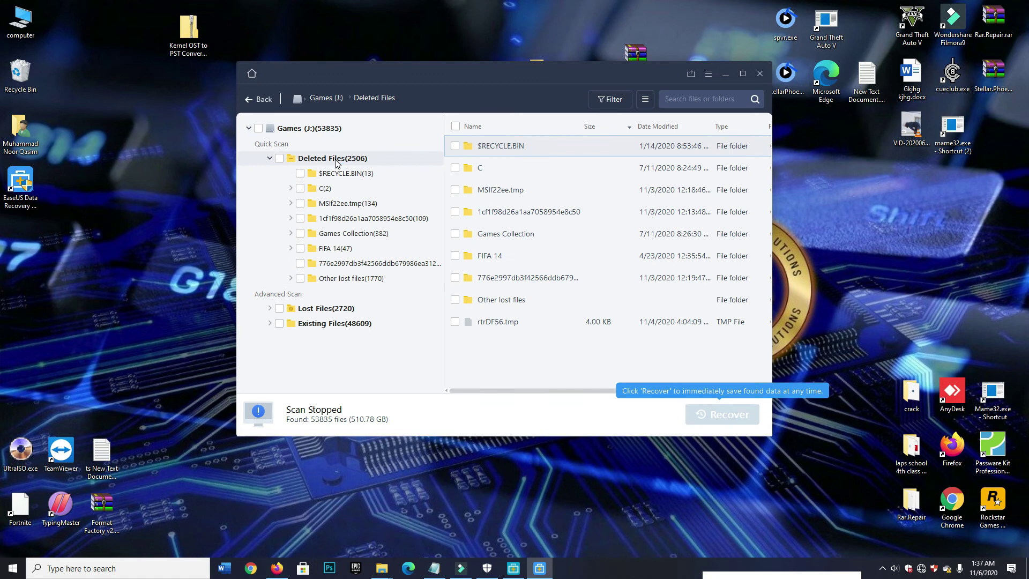
left_click(343, 310)
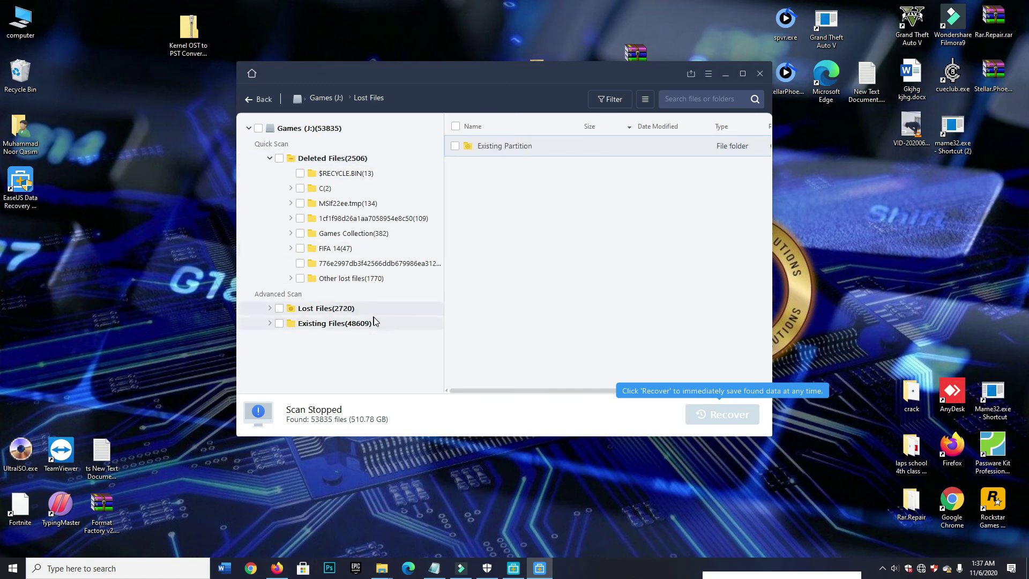
left_click(343, 324)
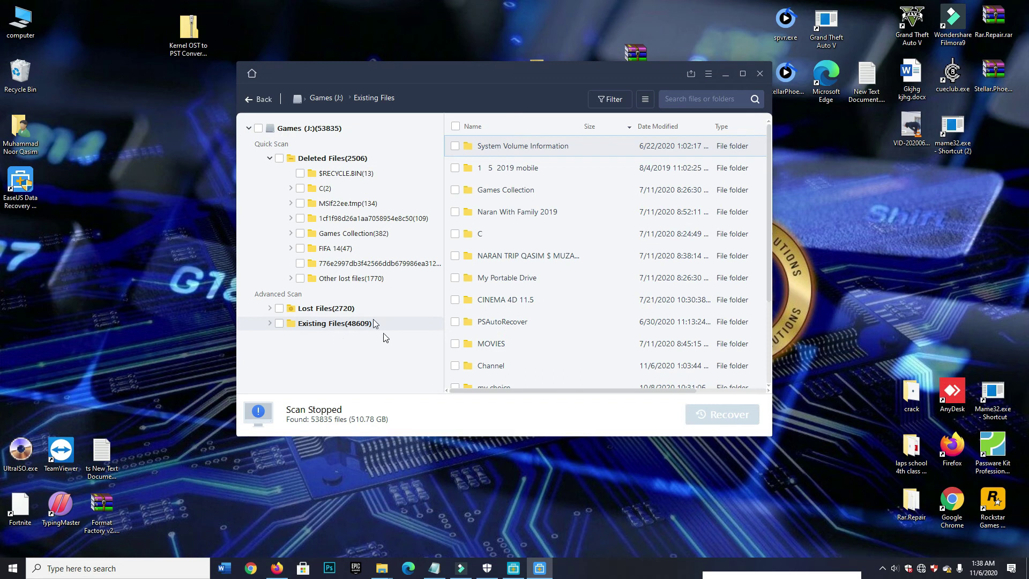
Step: Mark the C folder under Deleted Files, and return to the location selection without saving the scan session
left_click(300, 188)
left_click(252, 73)
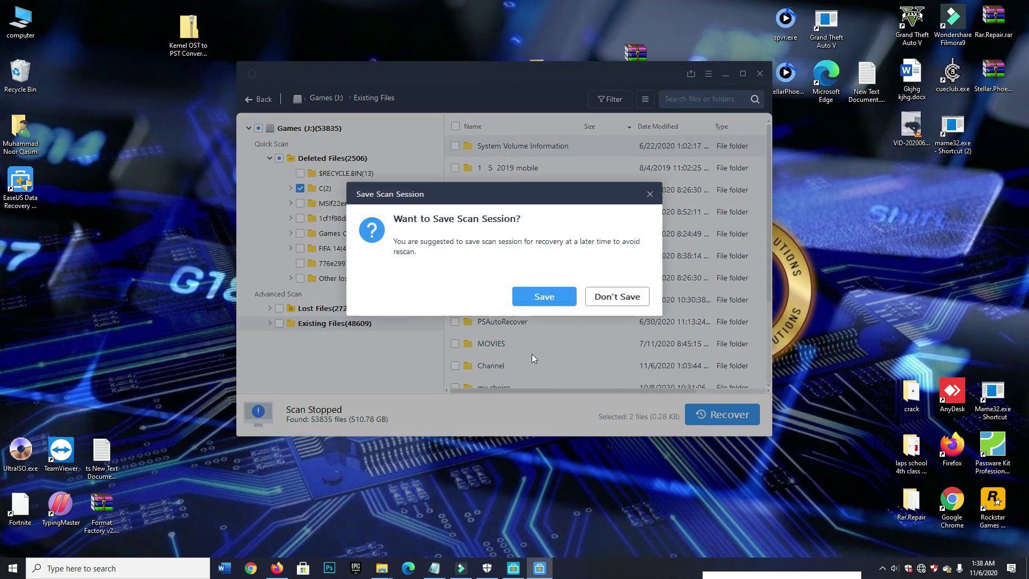
left_click(603, 304)
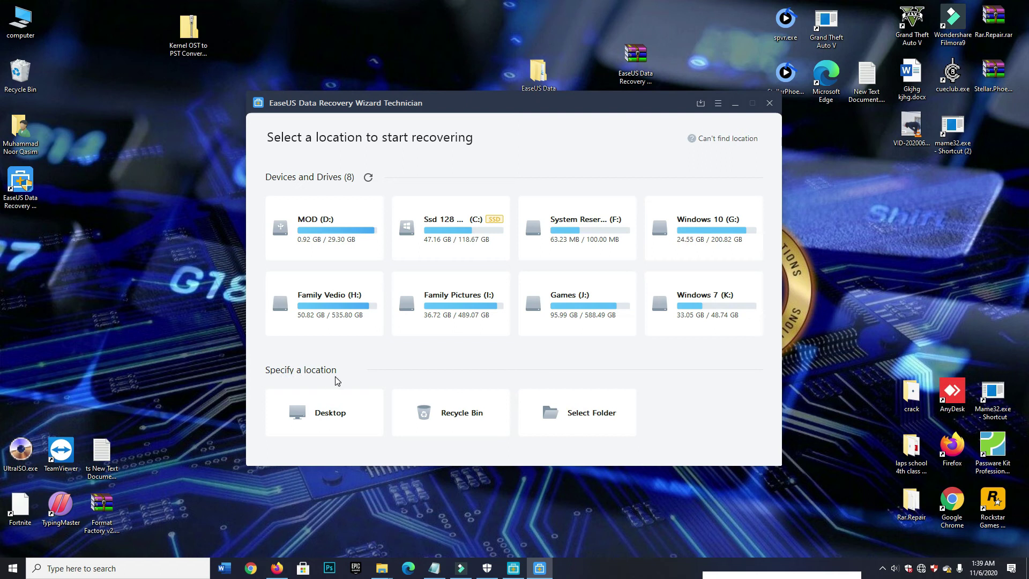
Step: Browse the recovery folder chooser to Samsund edge s7 4 10 2020 sunday on Family Pictures (I:), and cancel without scanning
mouse_move(323, 416)
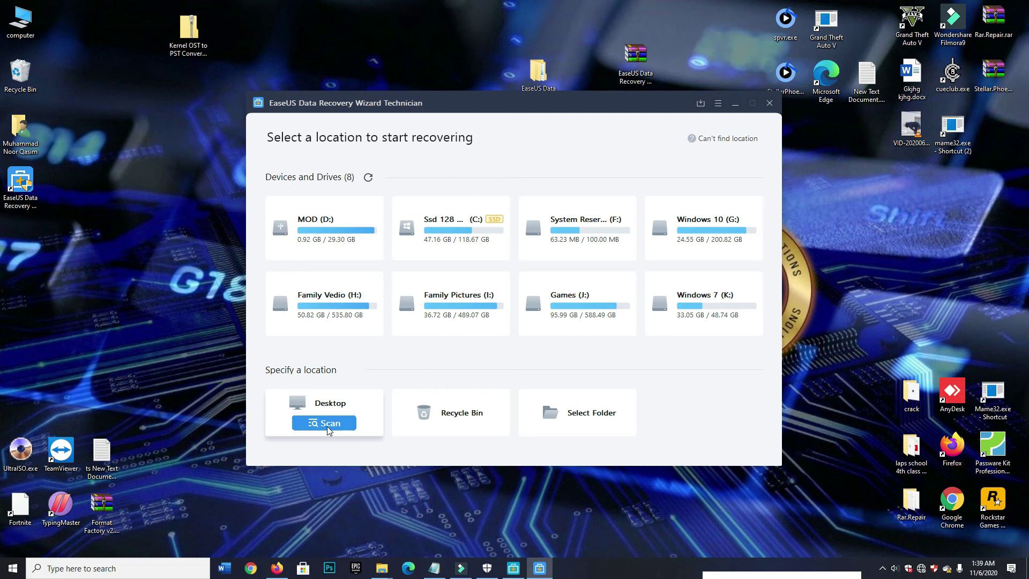
mouse_move(454, 417)
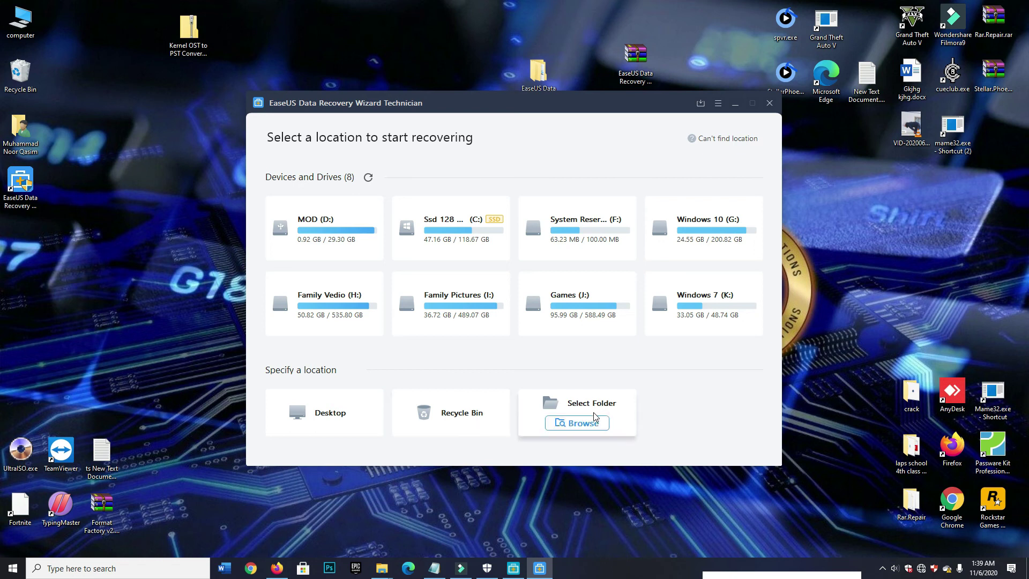
left_click(580, 426)
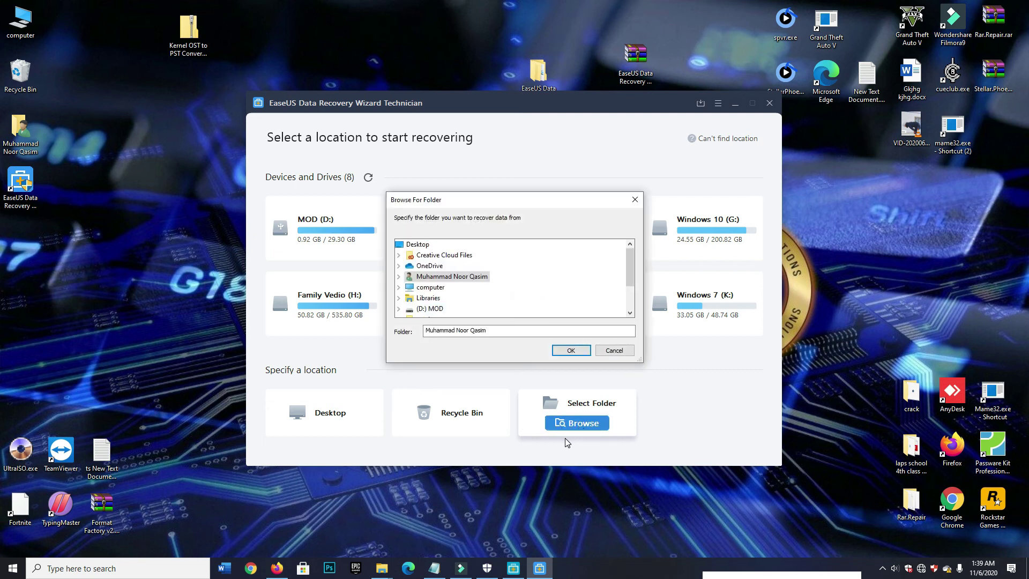
left_click(430, 287)
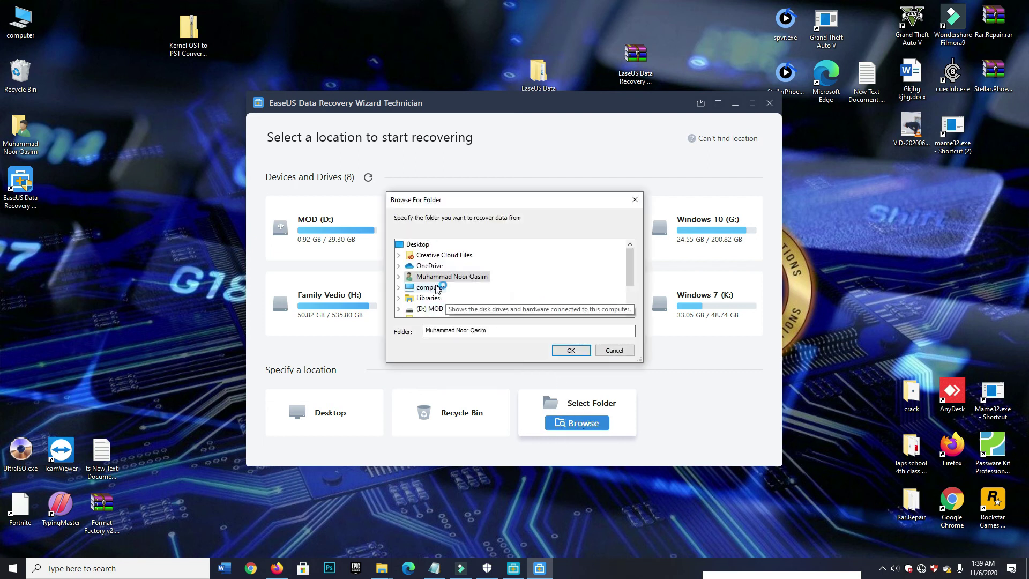
left_click(399, 288)
scroll(489, 307, "down", 3)
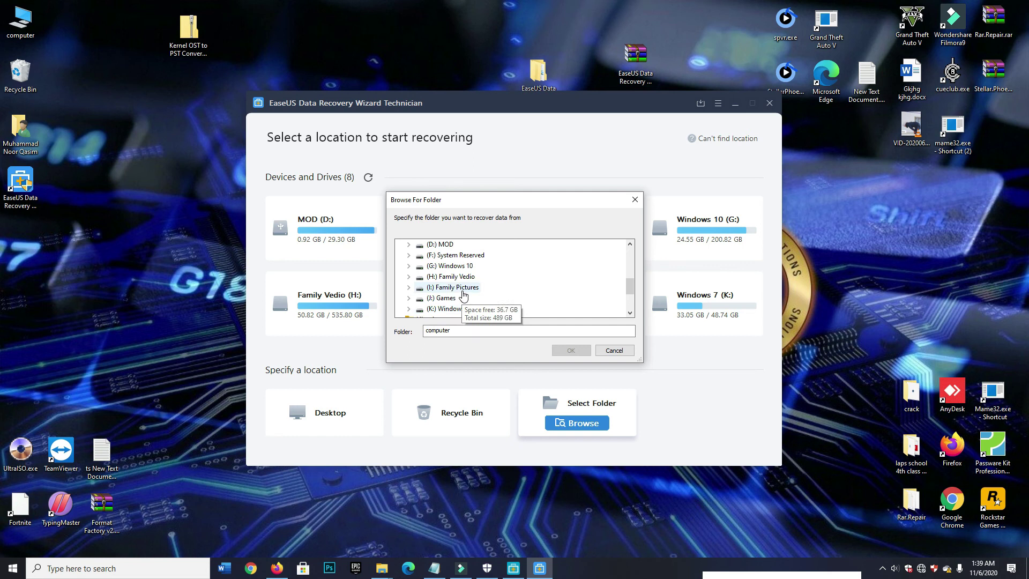
double_click(462, 289)
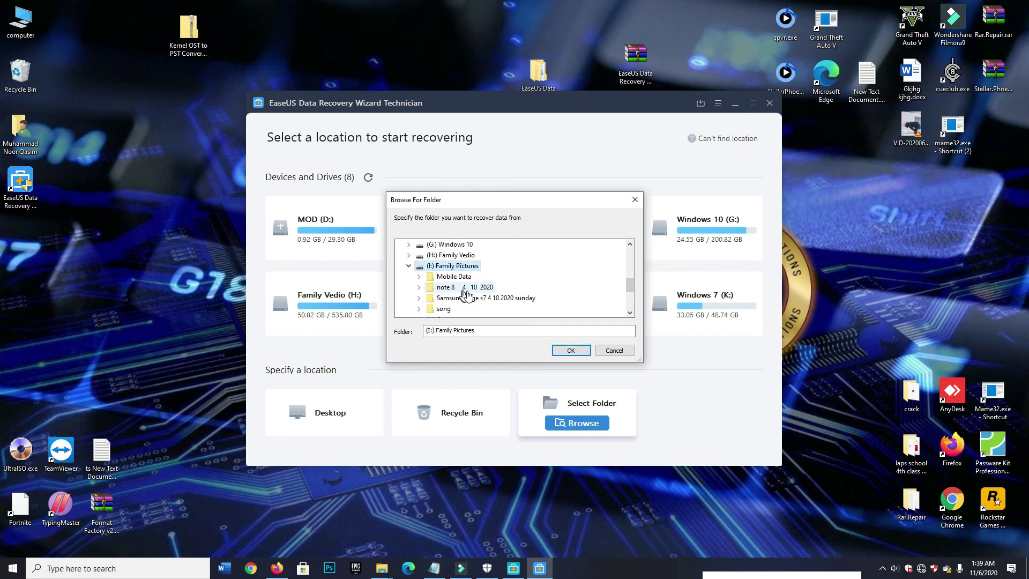
double_click(450, 298)
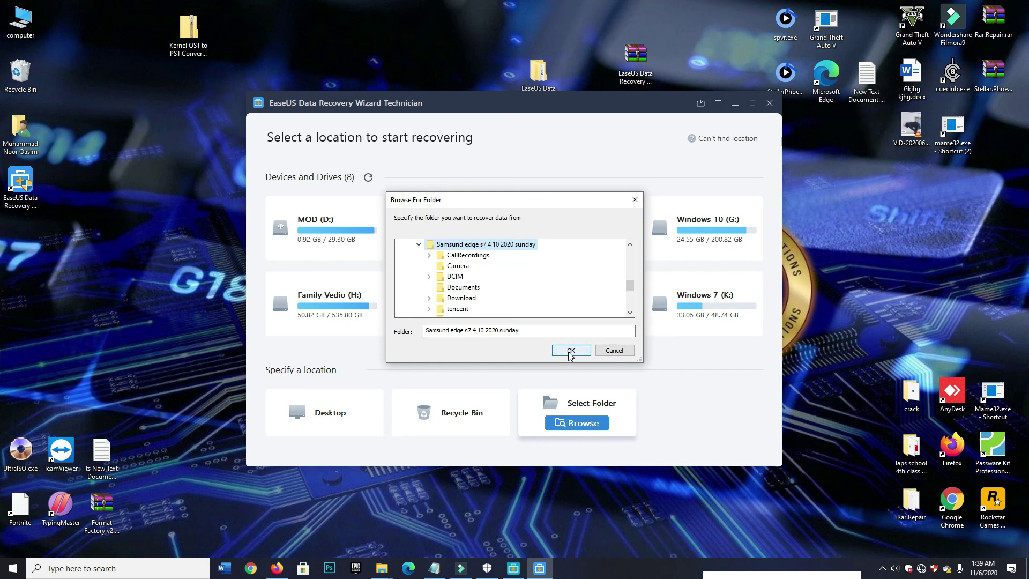
left_click(629, 352)
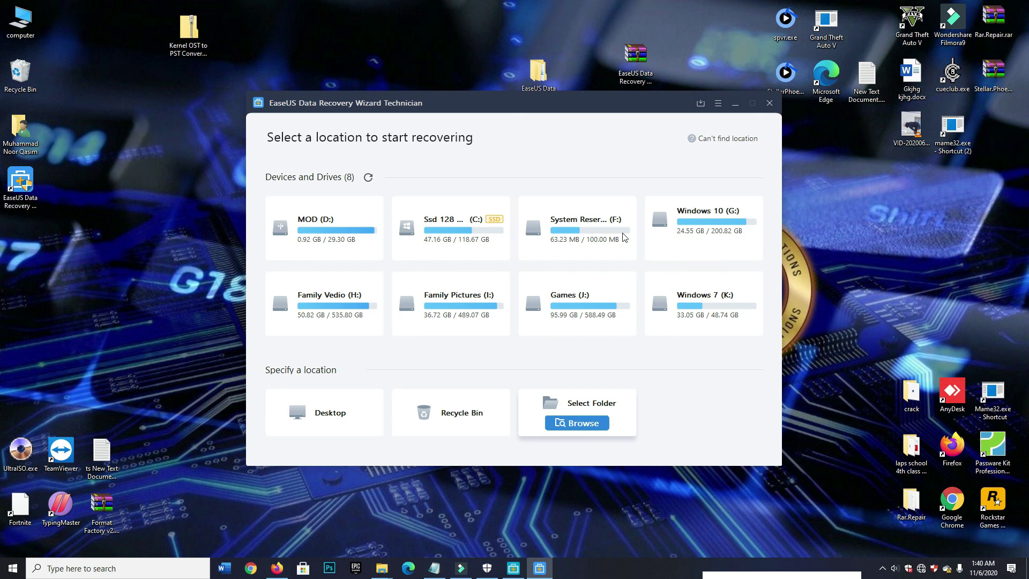
Step: Open the list of whole disks and partitions offered when the wanted location can't be found
left_click(719, 140)
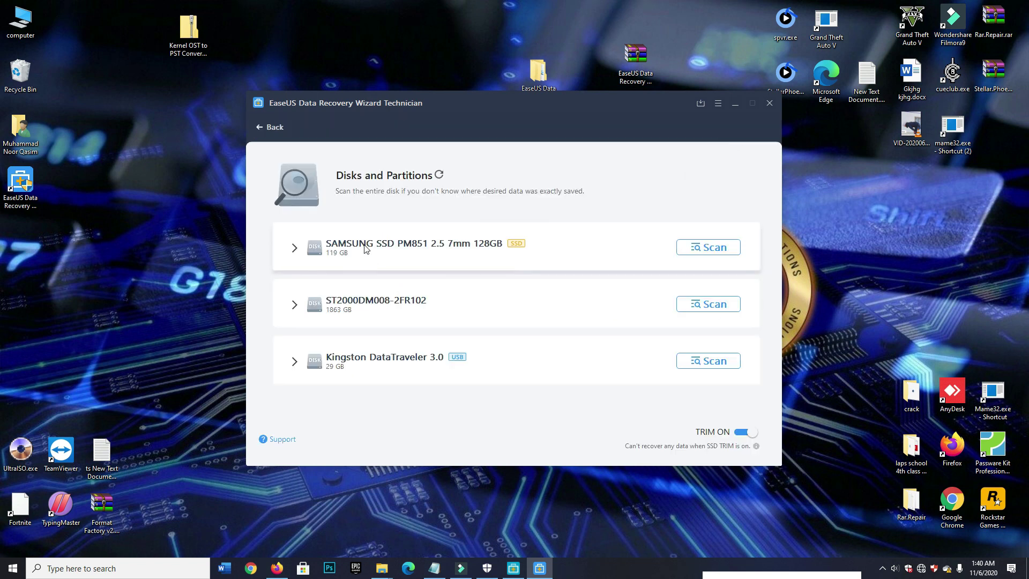